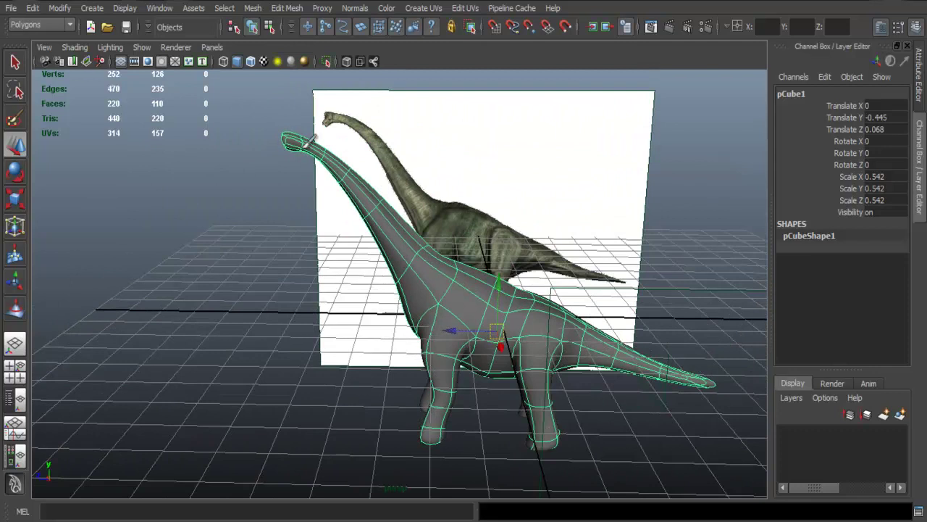
Step: Move the lower front vertices at the tip of the dinosaur's head forward and upward
alt+drag(536, 349, 456, 252)
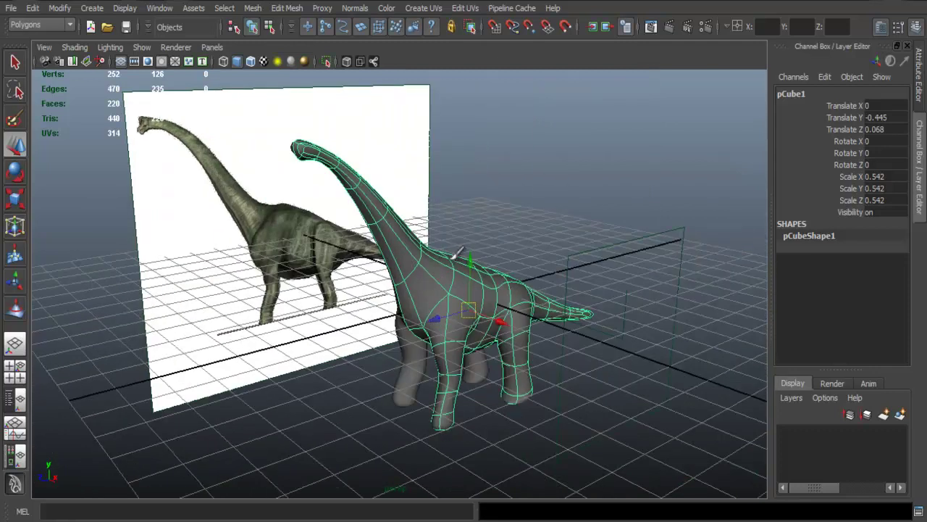
alt+middle_drag(418, 217, 486, 303)
alt+right_drag(354, 211, 452, 233)
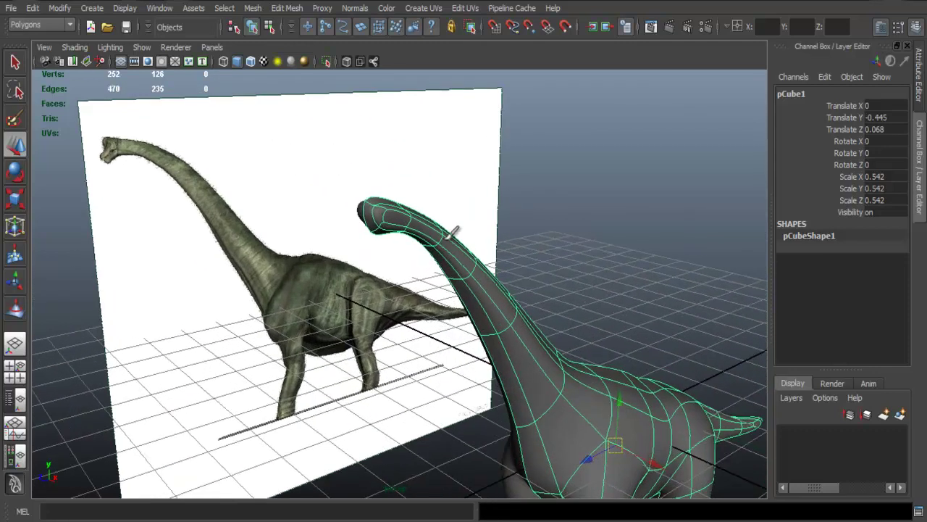
alt+middle_drag(377, 211, 396, 244)
alt+right_drag(396, 244, 556, 271)
alt+drag(556, 271, 486, 279)
alt+right_drag(293, 230, 346, 242)
alt+right_drag(390, 215, 436, 217)
alt+middle_drag(436, 206, 542, 245)
alt+right_drag(408, 251, 455, 256)
right_drag(356, 260, 275, 258)
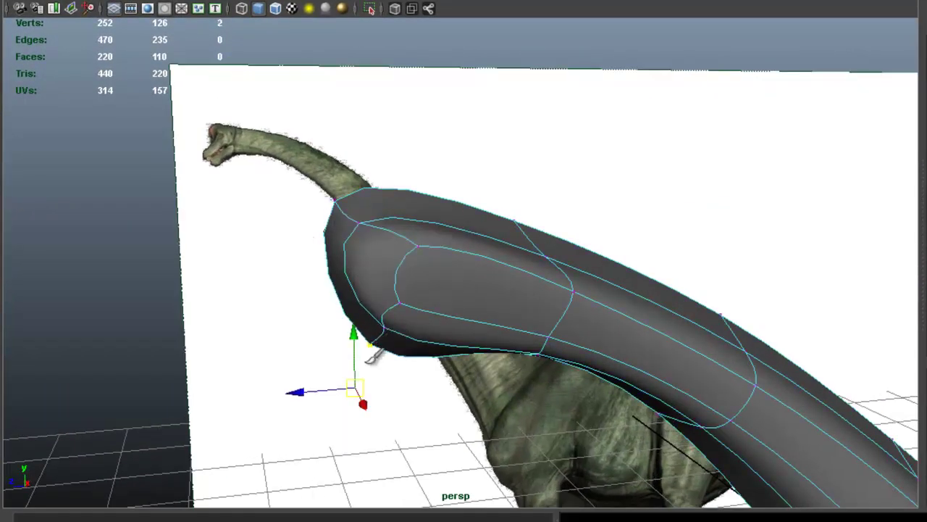
drag(360, 391, 330, 355)
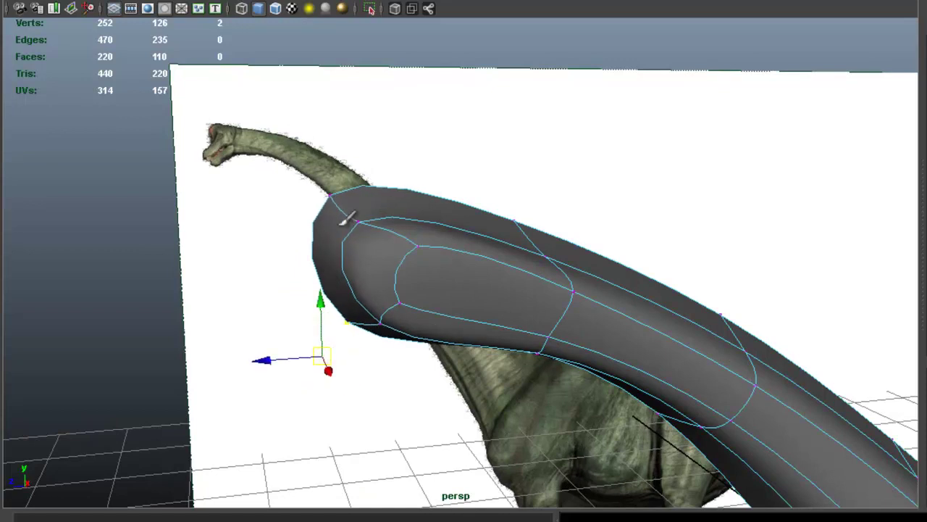
Step: Pull the head tip's upper front vertices back and down, and raise the mirrored vertex pair on top of the head slightly
drag(292, 131, 334, 168)
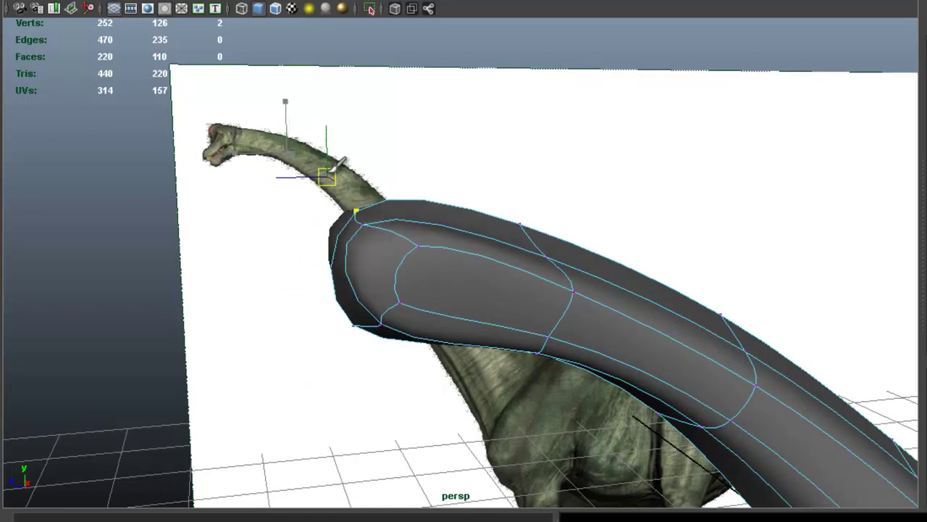
alt+drag(418, 202, 561, 234)
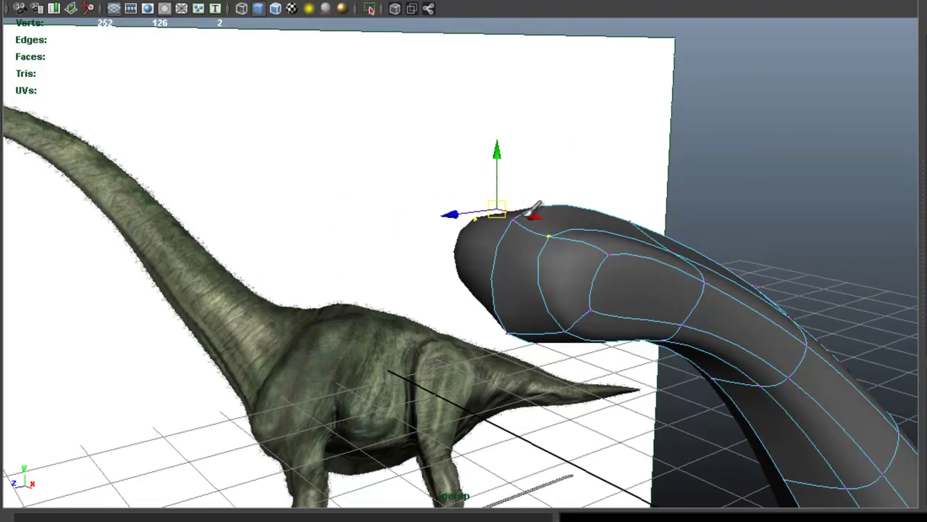
drag(510, 201, 508, 182)
alt+drag(534, 252, 536, 246)
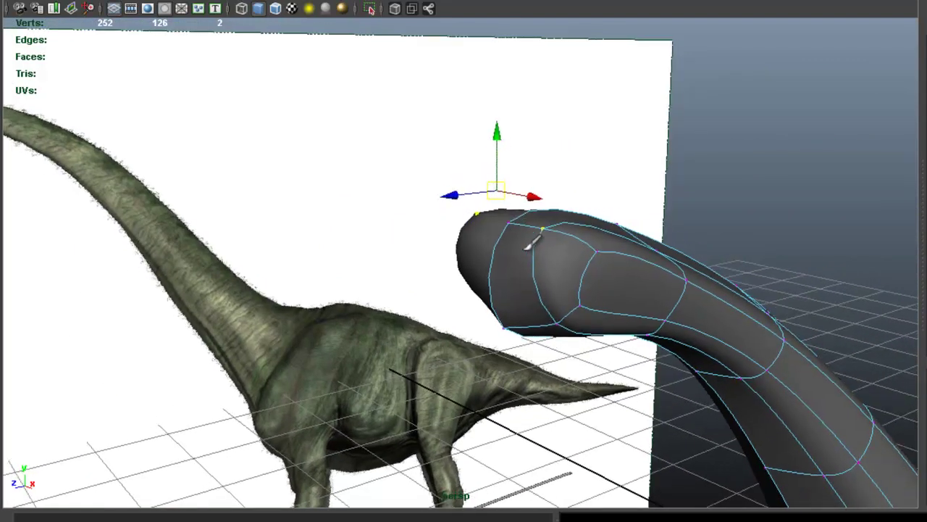
Step: Smooth the whole dinosaur mesh with exponential divisions at division level 1, keeping Crease all, Smooth UVs and Smooth internal
right_click(532, 247)
right_drag(537, 264, 596, 219)
scroll(598, 316, down, 5)
click(598, 319)
alt+drag(661, 353, 585, 265)
alt+middle_drag(585, 265, 552, 238)
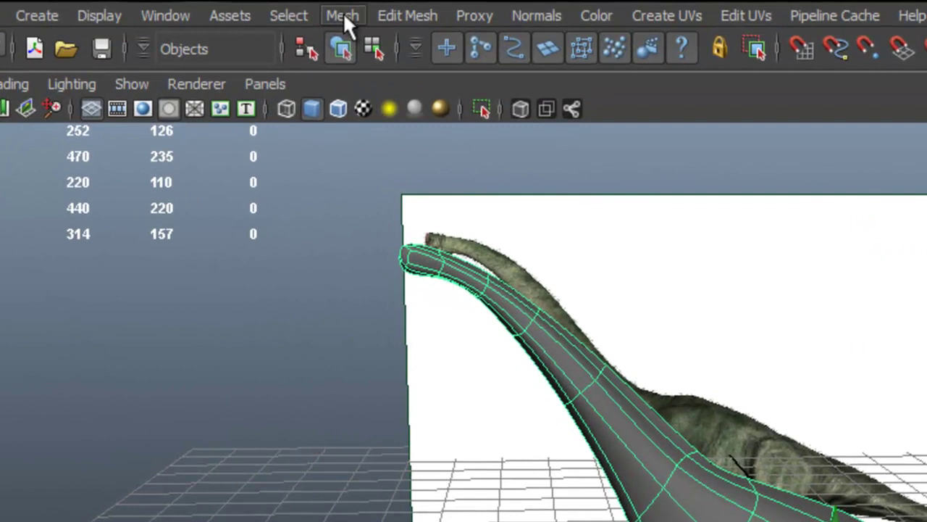
click(343, 17)
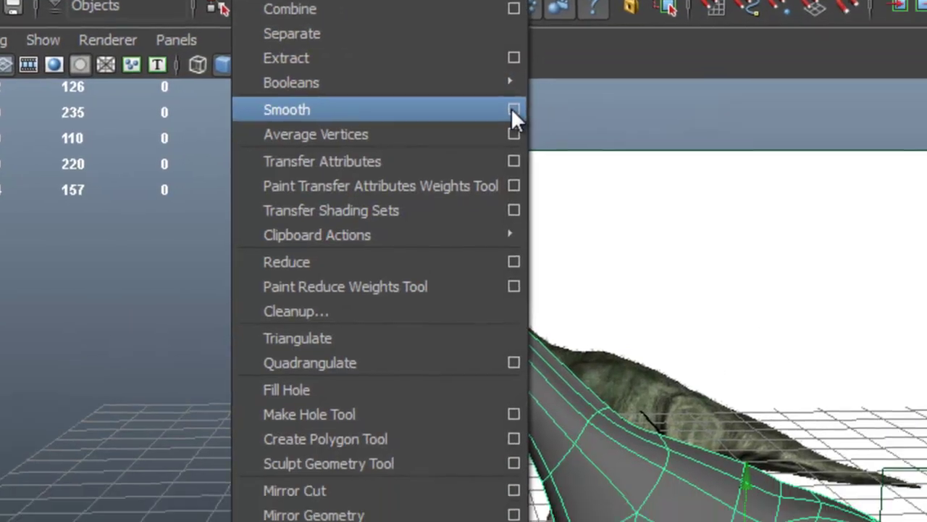
click(513, 110)
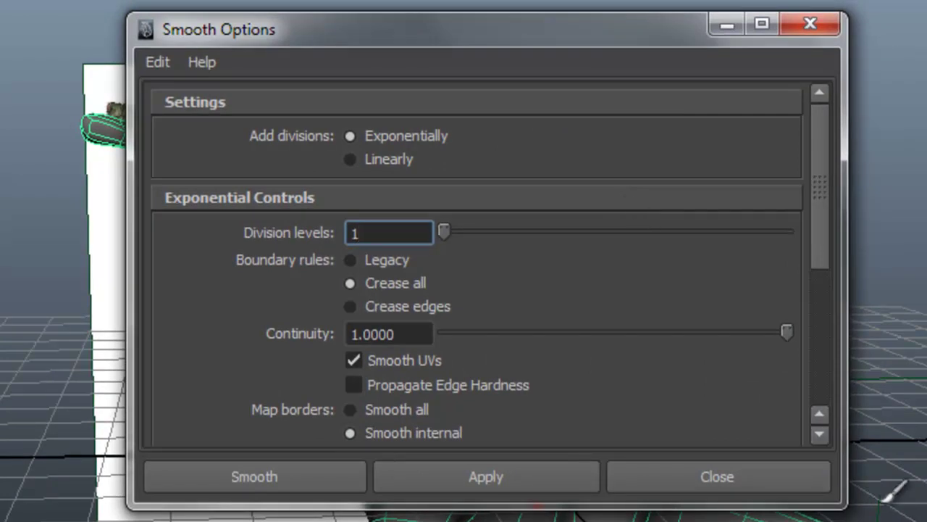
drag(844, 505, 926, 521)
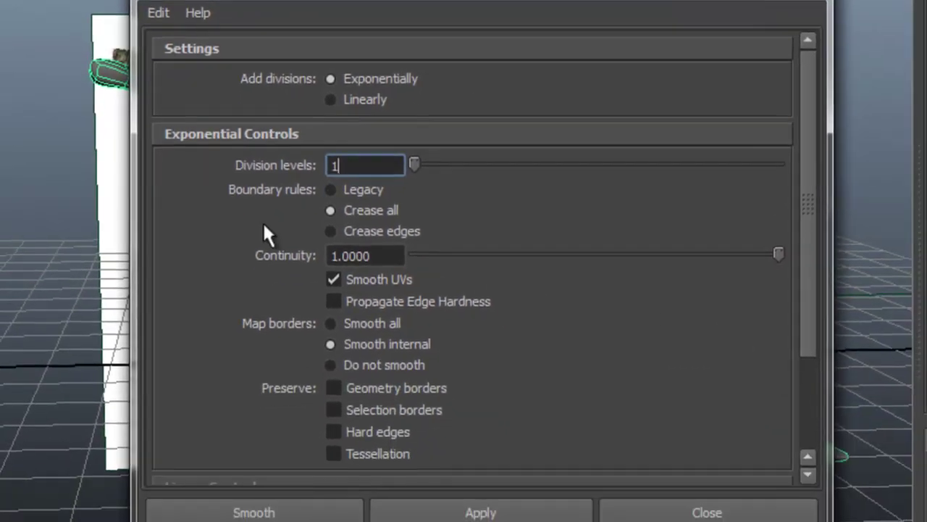
scroll(279, 300, down, 2)
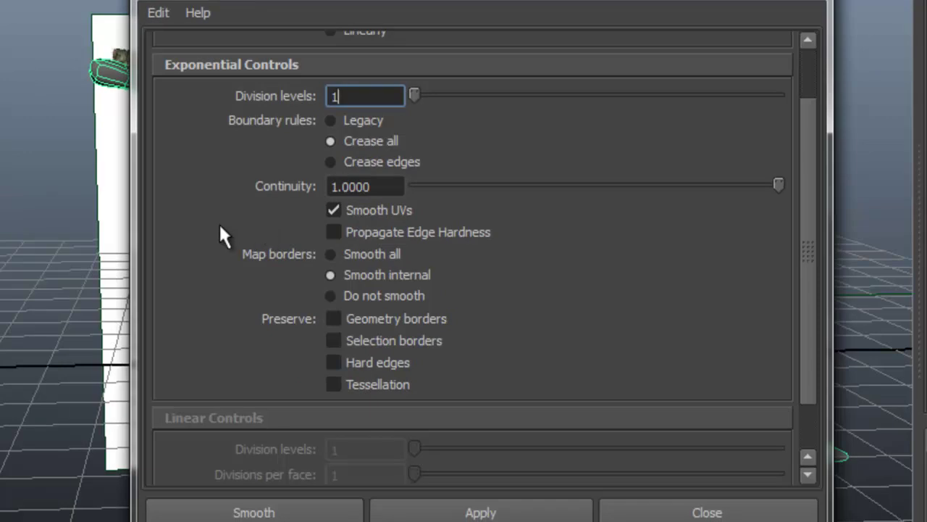
scroll(218, 223, down, 1)
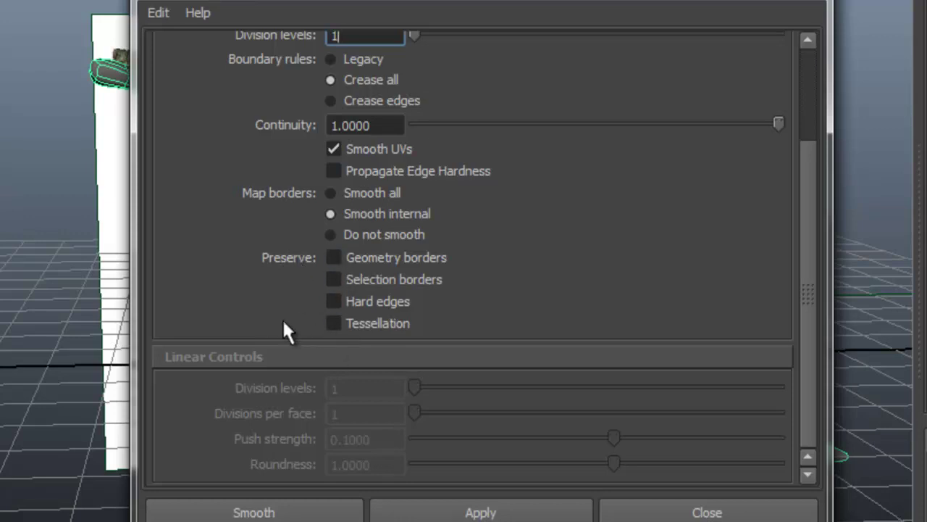
click(311, 512)
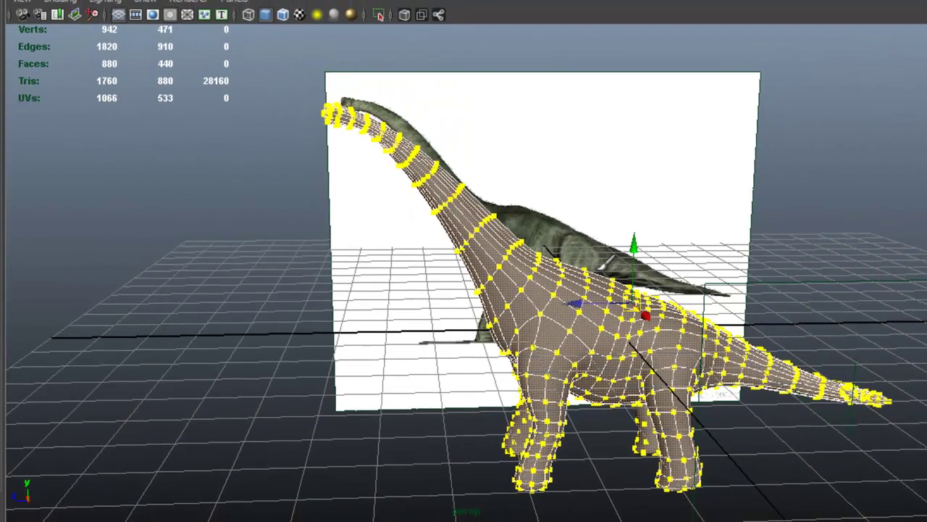
Step: Extrude the lower faces at the front of the smoothed head on both sides for the snout
alt+drag(513, 220, 618, 236)
key(F8)
alt+middle_drag(617, 236, 668, 261)
scroll(558, 202, up, 5)
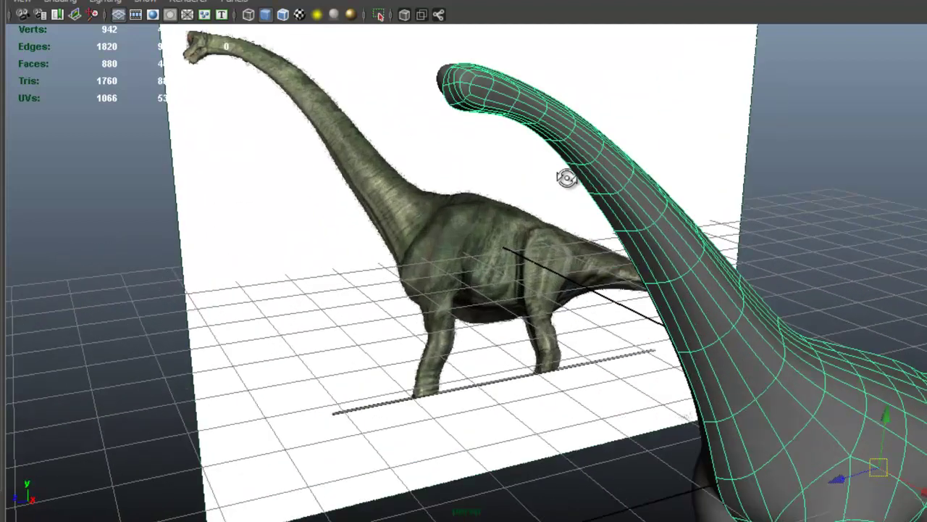
alt+drag(571, 177, 511, 166)
alt+middle_drag(538, 142, 551, 195)
alt+drag(558, 188, 702, 216)
right_drag(501, 153, 500, 195)
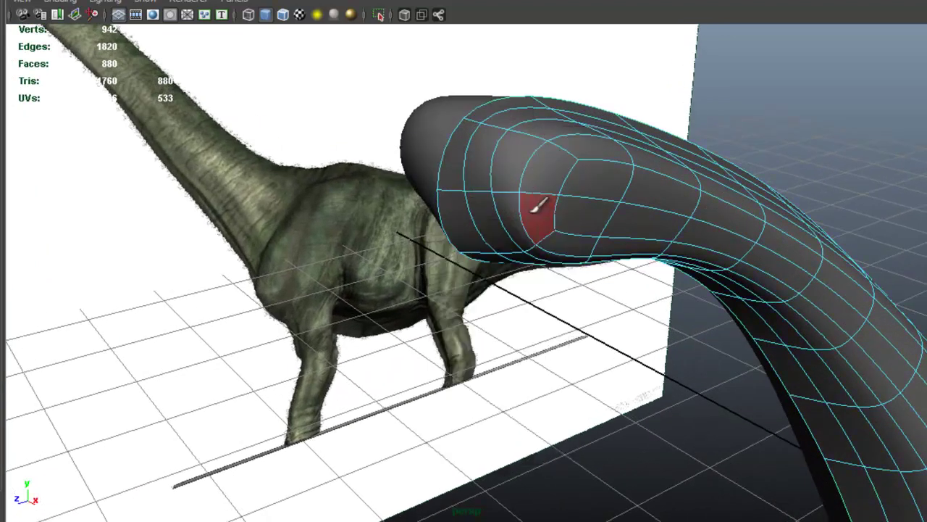
alt+drag(565, 210, 437, 119)
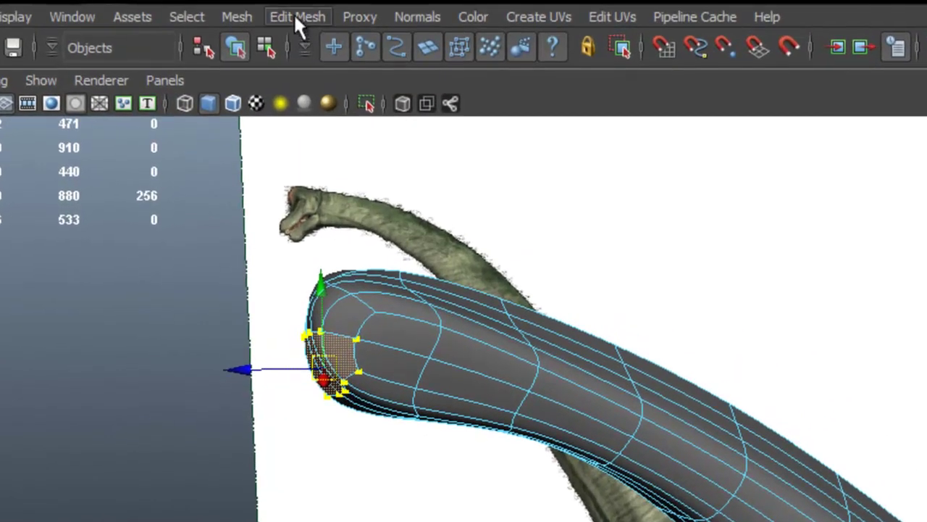
click(293, 16)
click(317, 76)
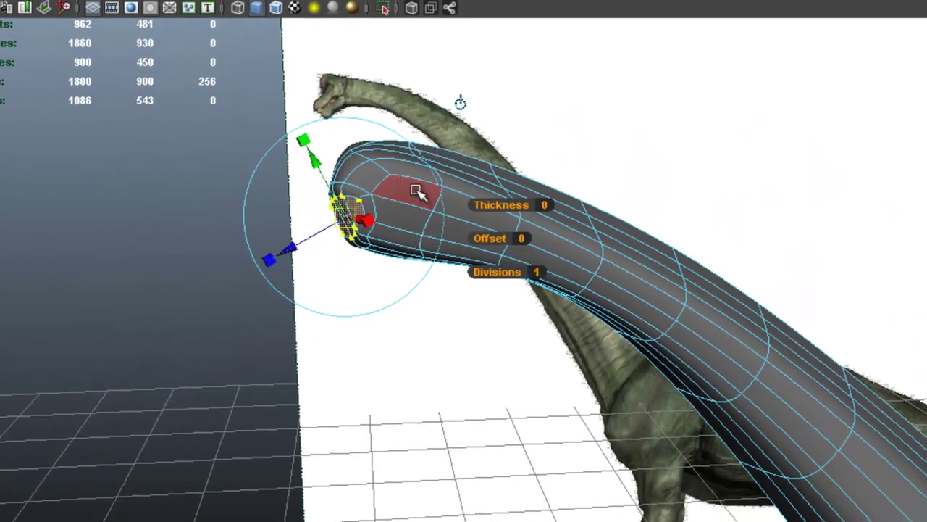
Step: Switch to the Move Tool and turn off Reflection in its settings
key(w)
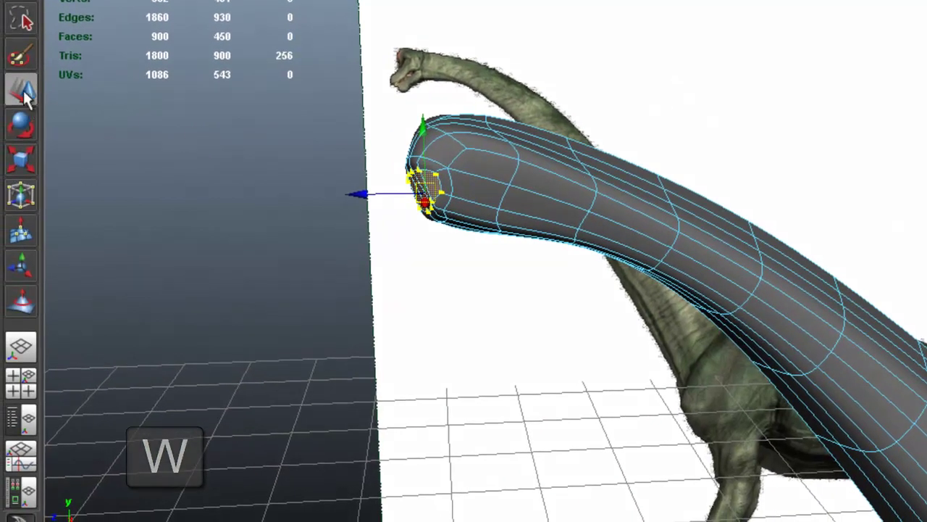
double_click(23, 90)
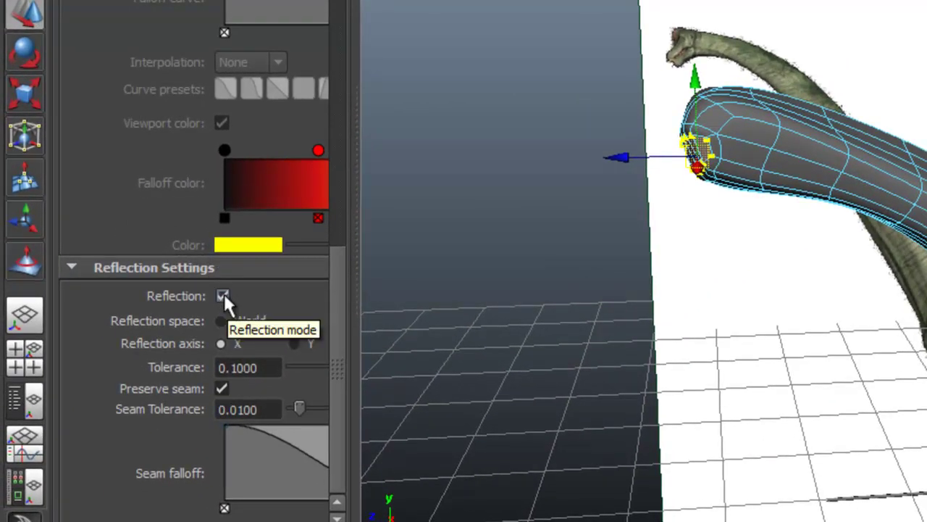
click(222, 296)
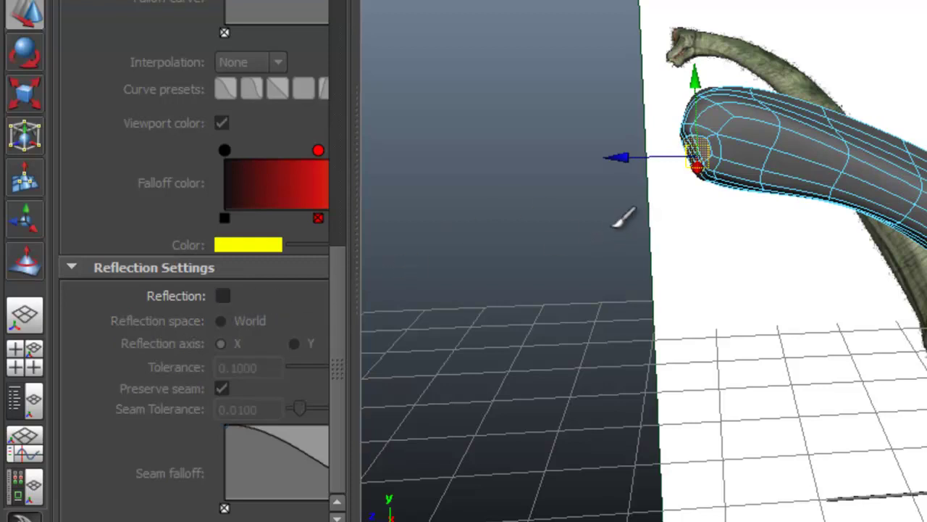
Step: Move the extruded snout faces forward, away from the head, to lengthen the snout
alt+middle_drag(608, 236, 709, 227)
alt+right_drag(708, 227, 799, 187)
drag(744, 154, 631, 163)
alt+drag(757, 176, 822, 190)
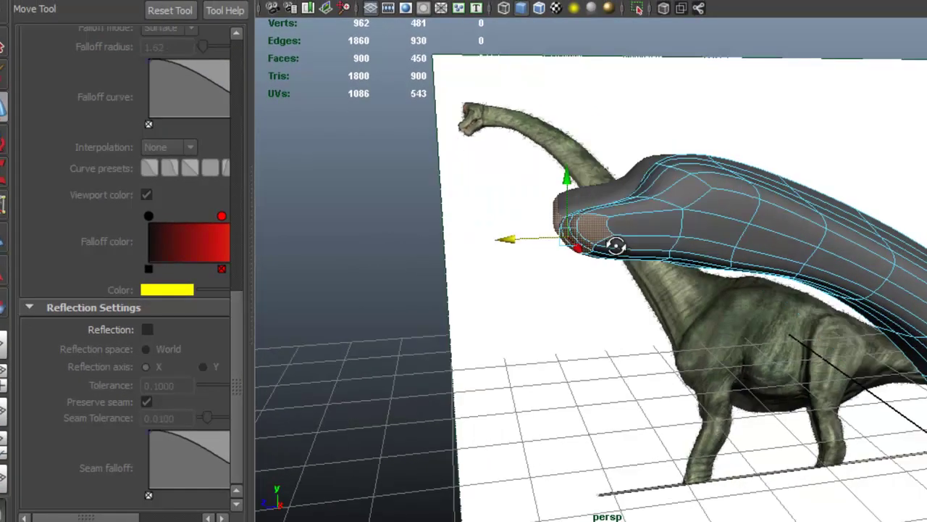
alt+drag(615, 247, 662, 273)
drag(614, 360, 455, 316)
alt+middle_drag(487, 312, 720, 381)
alt+right_drag(530, 246, 625, 275)
alt+drag(629, 267, 611, 275)
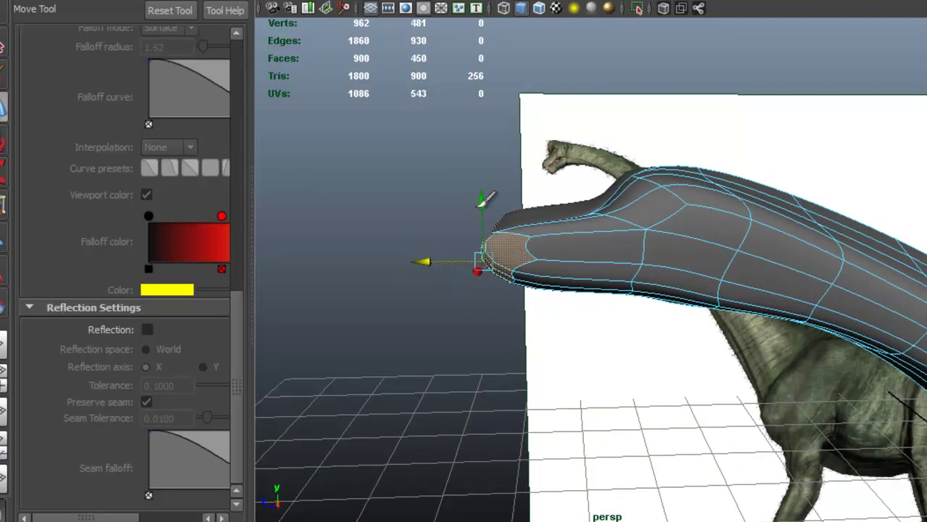
Step: Examine the snout's length and position against the reference head in the side view
mouse_move(650, 264)
alt+mouse_down()
mouse_move(619, 265)
mouse_move(604, 254)
mouse_move(558, 263)
mouse_move(565, 268)
mouse_move(547, 214)
mouse_move(555, 247)
mouse_move(619, 265)
mouse_move(828, 292)
mouse_move(717, 291)
mouse_move(641, 270)
alt+mouse_up()
key(space)
alt+middle_drag(700, 347, 906, 431)
alt+right_drag(710, 320, 828, 367)
alt+middle_drag(828, 366, 824, 397)
alt+right_drag(743, 346, 807, 364)
alt+middle_drag(805, 364, 850, 405)
alt+right_drag(791, 348, 853, 365)
alt+middle_drag(818, 355, 838, 376)
scroll(838, 374, down, 1)
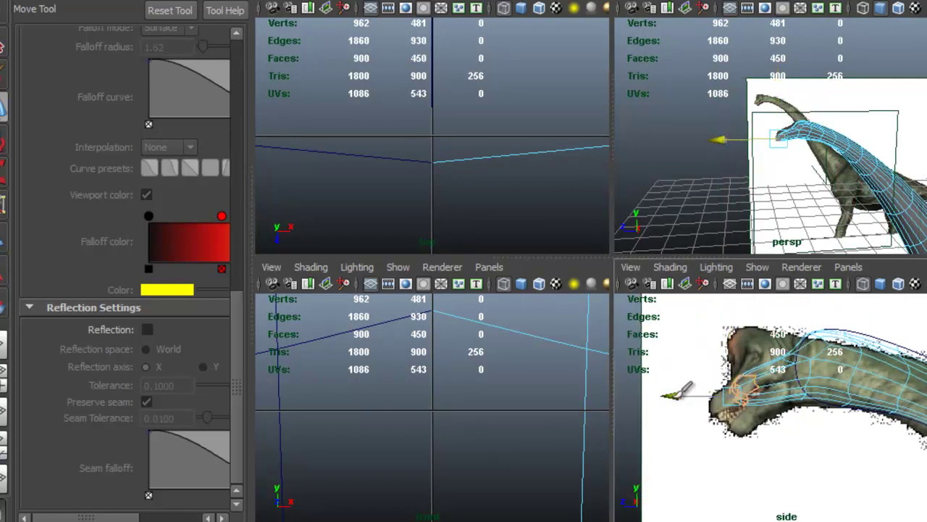
alt+drag(855, 170, 755, 161)
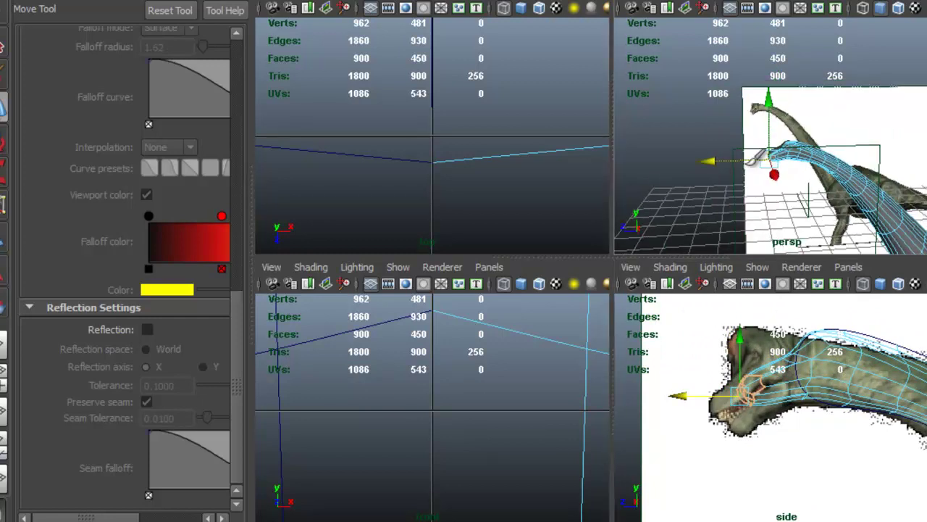
key(space)
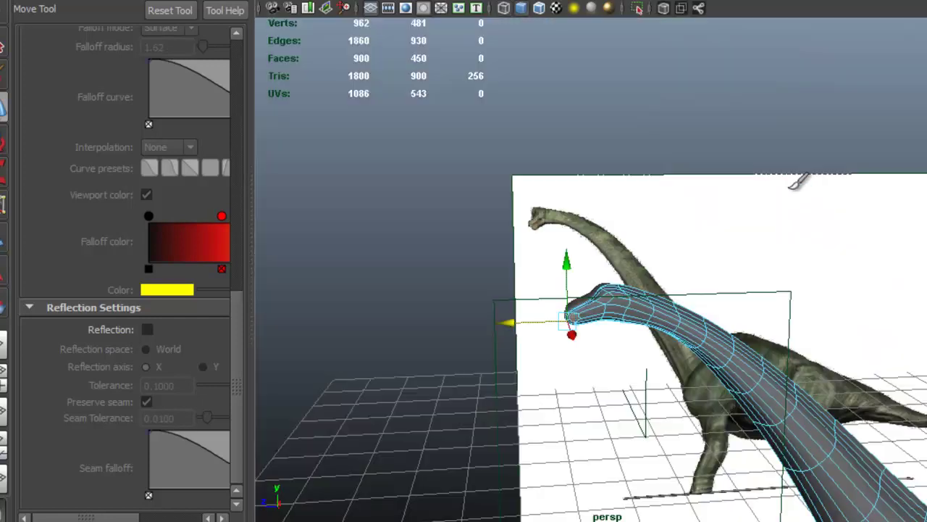
Step: Delete the inner faces between the two snout halves and turn the Move Tool's Reflection back on
alt+drag(703, 244, 837, 340)
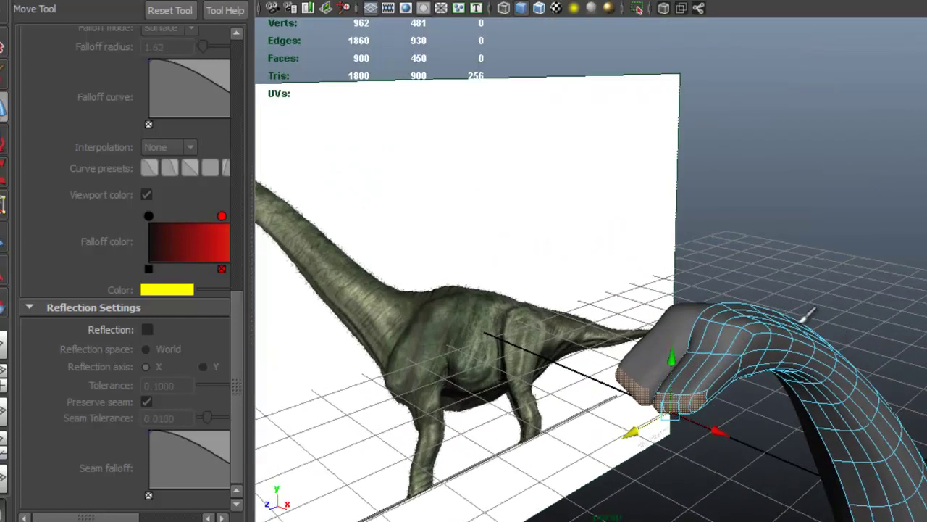
alt+middle_drag(789, 336, 722, 271)
alt+drag(723, 271, 803, 276)
alt+right_drag(802, 276, 865, 333)
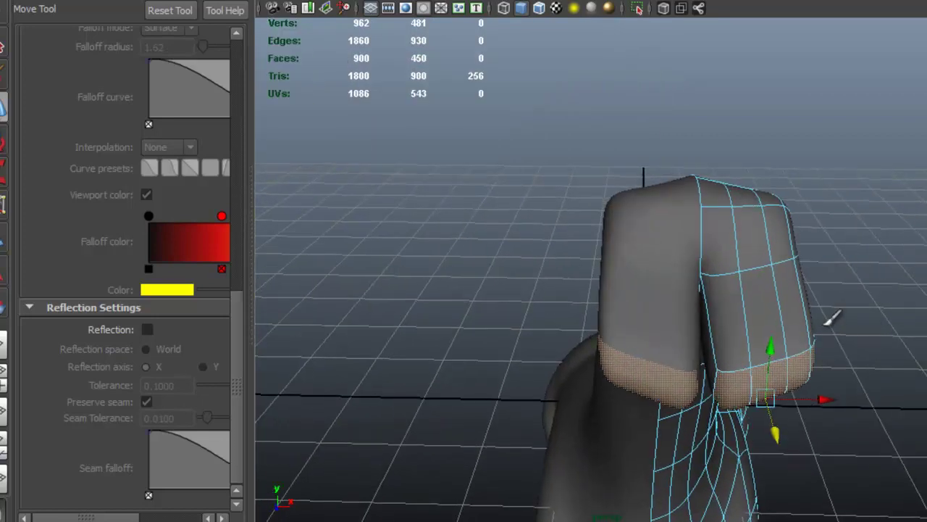
alt+drag(865, 332, 826, 311)
alt+drag(767, 289, 648, 221)
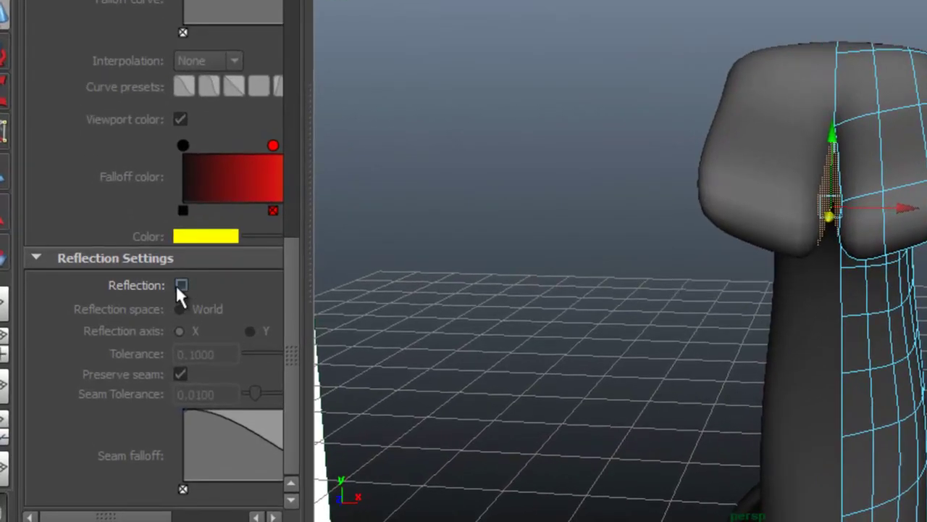
click(147, 329)
key(Delete)
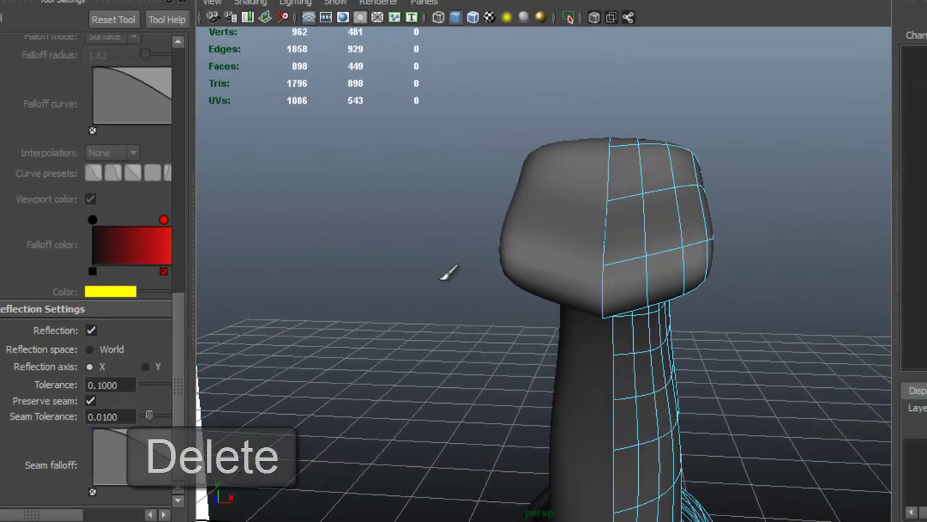
Step: Grow the snout face selection back over the head and move it forward to fit the reference head in the side view
mouse_move(658, 218)
alt+mouse_down()
mouse_move(598, 242)
mouse_move(518, 242)
mouse_move(550, 272)
mouse_move(522, 286)
mouse_move(530, 292)
mouse_move(475, 284)
alt+mouse_up()
key(space)
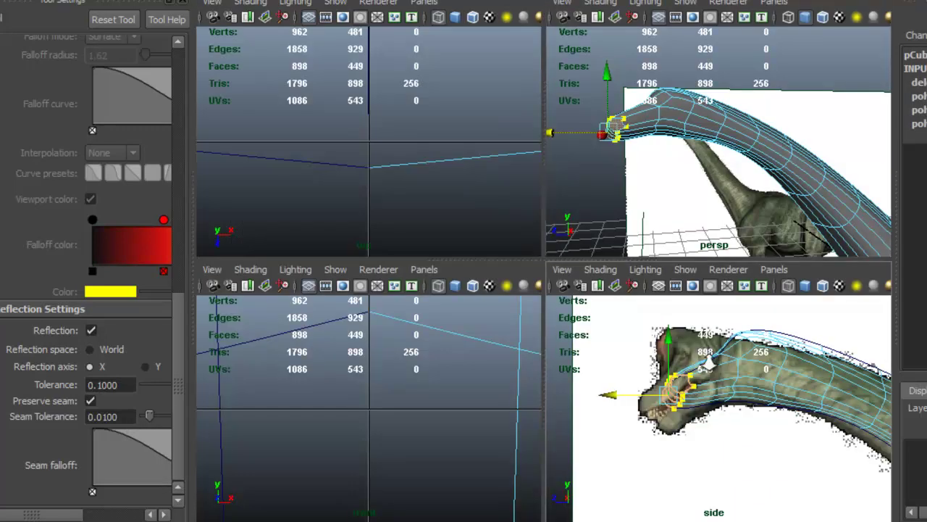
mouse_move(698, 166)
alt+mouse_down()
mouse_move(746, 152)
mouse_move(745, 139)
alt+mouse_up()
key(shift+period)
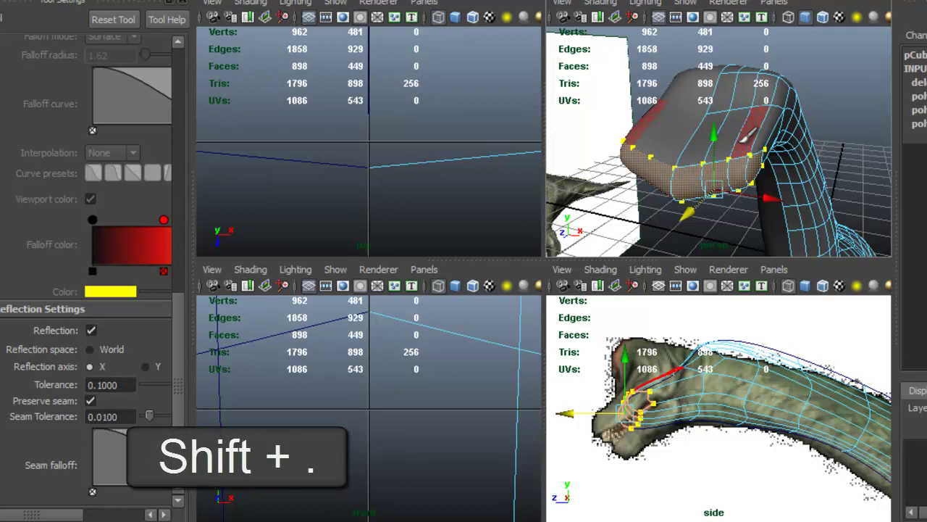
key(shift+period)
key(shift+period)
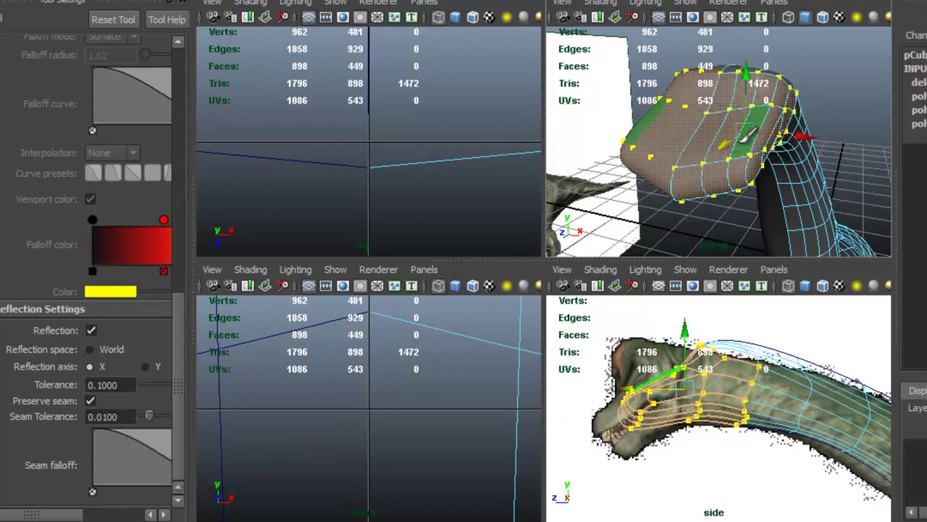
alt+drag(750, 133, 637, 154)
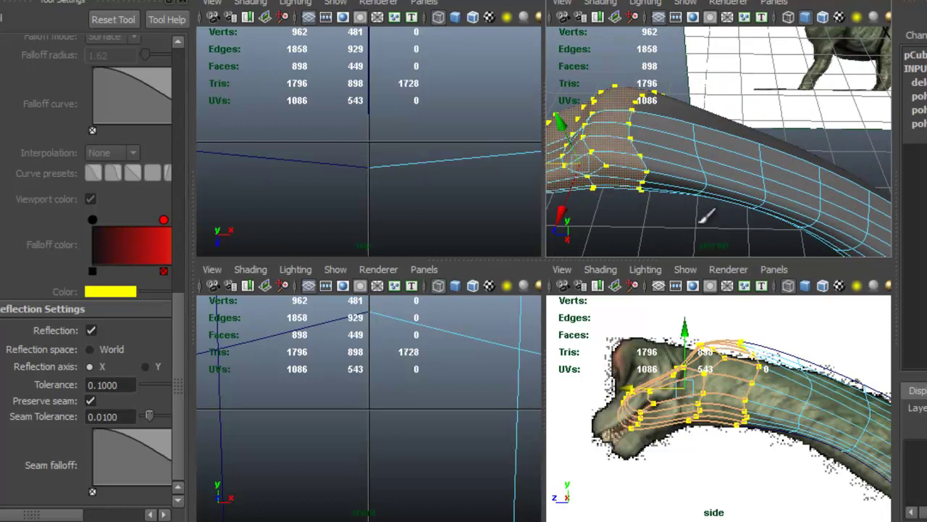
drag(703, 397, 654, 381)
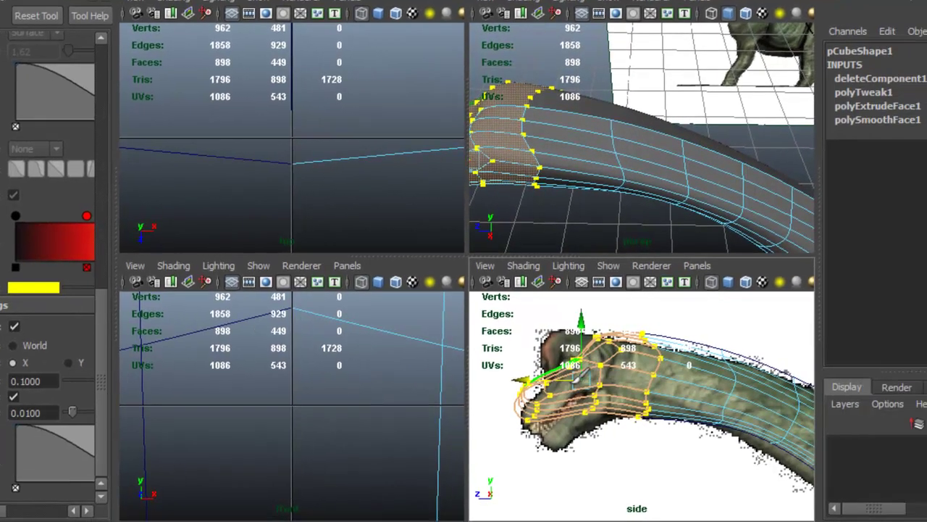
Step: Rotate the selected head and snout faces and move them slightly down to follow the reference head in the side view
key(e)
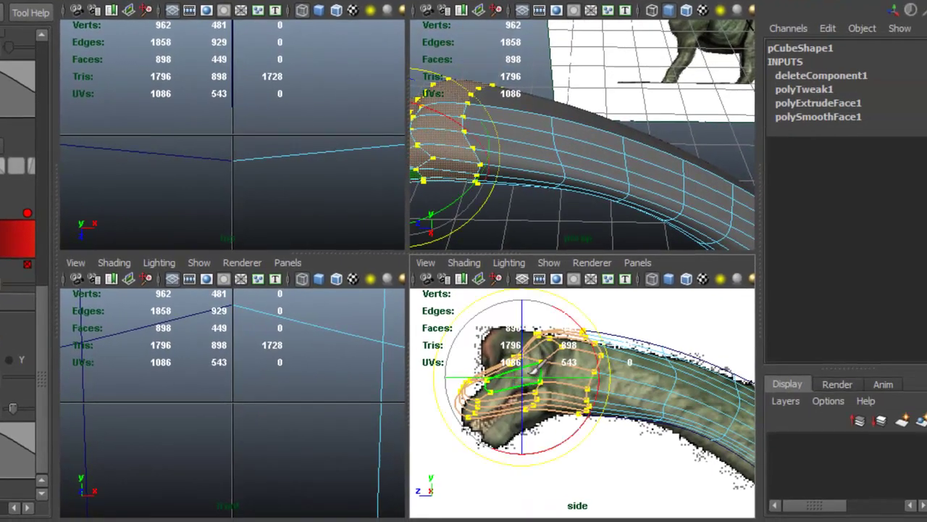
drag(552, 308, 535, 316)
key(w)
drag(526, 376, 521, 387)
Step: Enlarge the perspective view and select the edge loop running across the front of the snout
key(space)
mouse_move(439, 232)
alt+mouse_down()
mouse_move(319, 242)
mouse_move(443, 182)
mouse_move(426, 137)
alt+mouse_up()
mouse_move(323, 353)
mouse_down()
mouse_move(272, 371)
mouse_move(444, 307)
mouse_move(553, 310)
mouse_move(577, 335)
mouse_move(569, 335)
mouse_up()
alt+drag(493, 320, 335, 299)
alt+middle_drag(334, 299, 403, 278)
alt+drag(392, 277, 484, 255)
right_drag(484, 255, 491, 232)
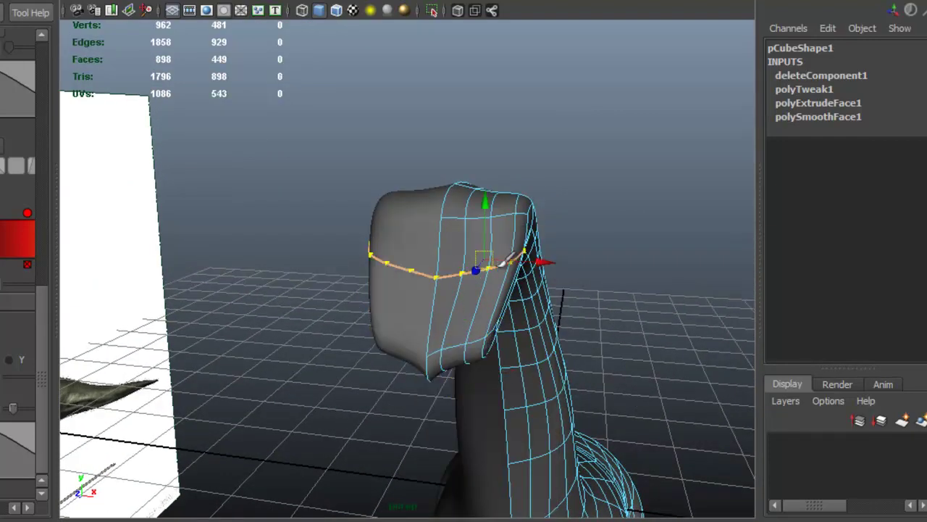
mouse_move(474, 249)
alt+mouse_down()
mouse_move(416, 233)
mouse_move(517, 207)
mouse_move(424, 234)
mouse_move(362, 213)
mouse_move(453, 224)
mouse_move(534, 218)
mouse_move(507, 239)
mouse_move(428, 265)
mouse_move(442, 245)
mouse_move(459, 254)
mouse_move(460, 244)
alt+mouse_up()
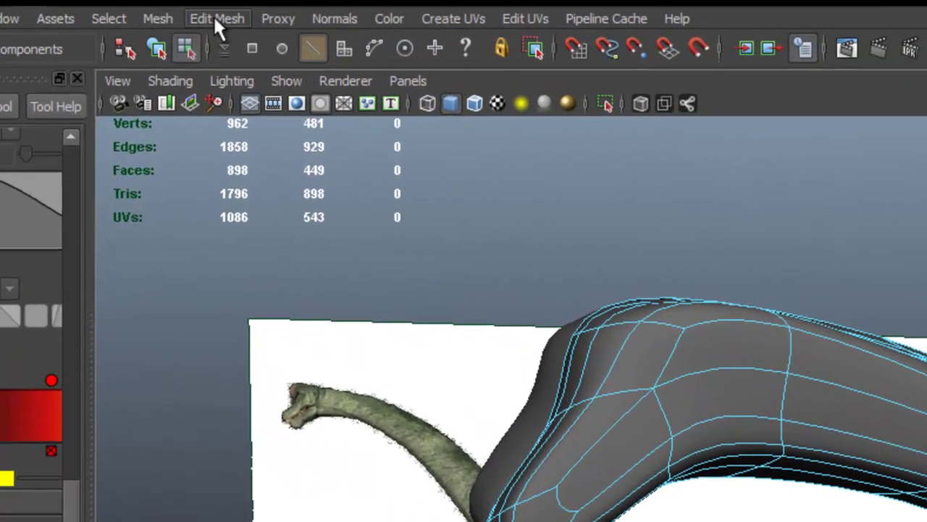
Step: Insert an edge loop around the middle of the snout and return to the smooth mesh preview
click(218, 19)
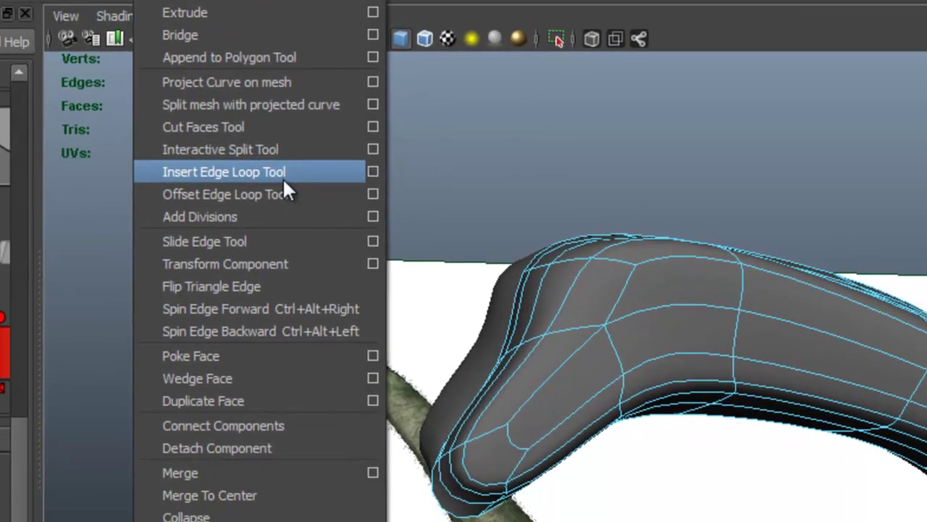
click(284, 179)
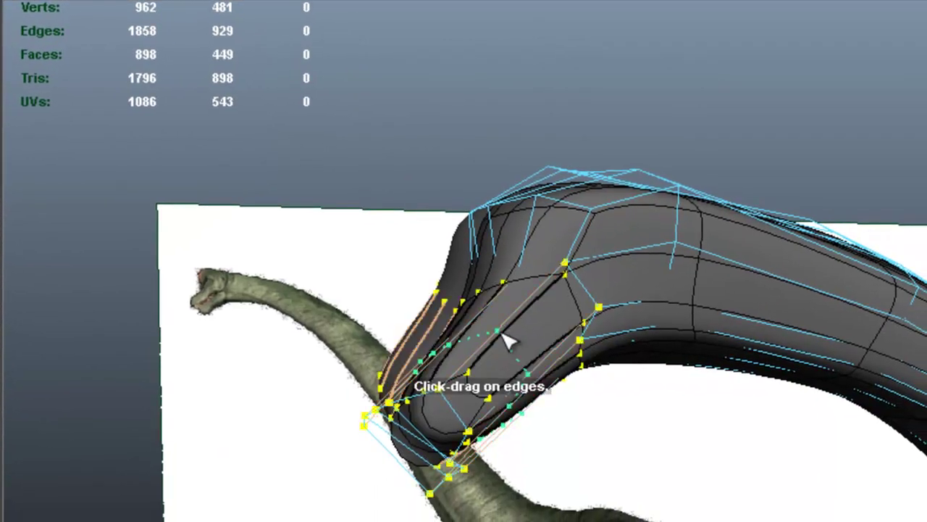
click(519, 333)
key(3)
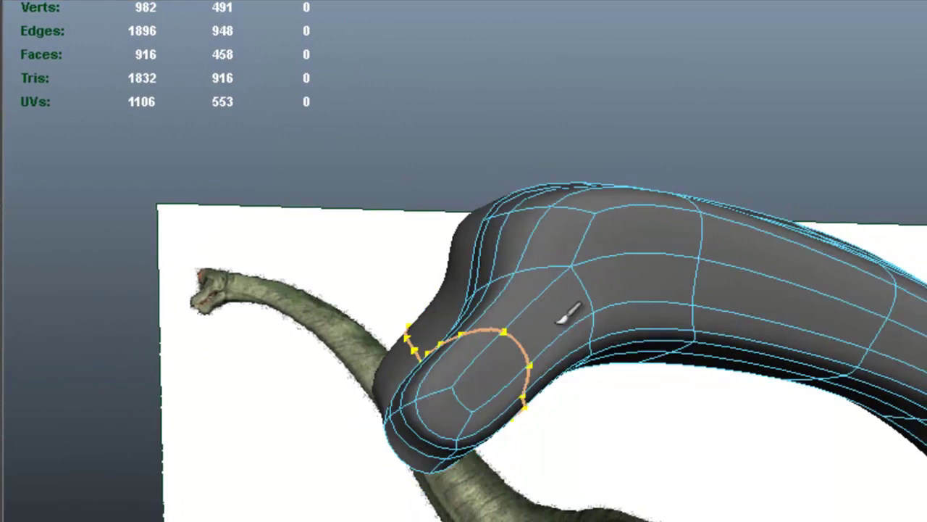
Step: Select the edges at the lower corners of the snout's tip and check their shape from the front and side
alt+drag(559, 349, 725, 325)
alt+drag(639, 337, 629, 442)
click(672, 429)
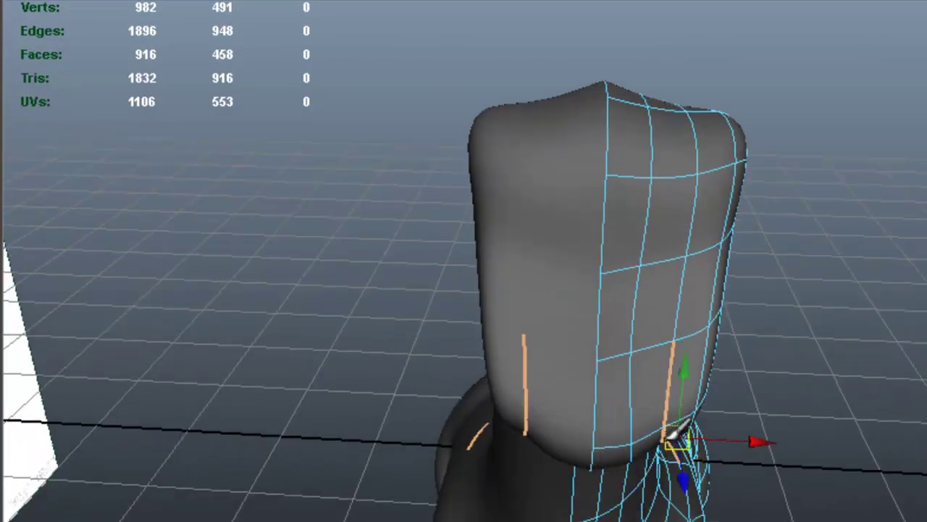
click(654, 443)
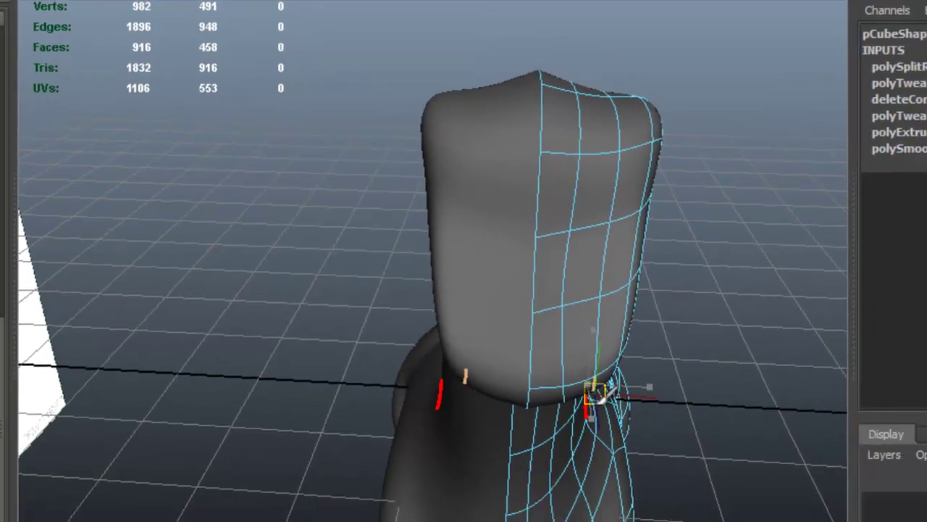
shift+click(665, 444)
alt+drag(692, 420, 664, 406)
alt+drag(583, 339, 504, 304)
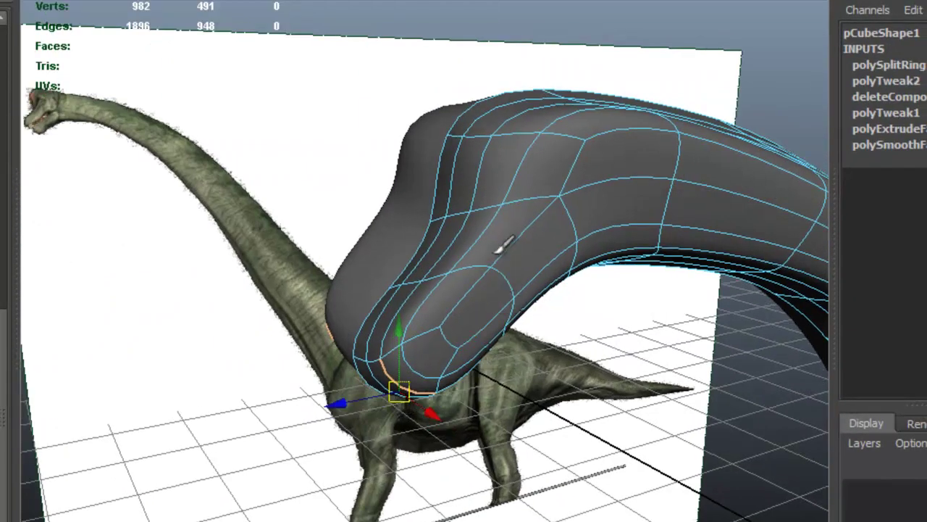
alt+drag(513, 245, 444, 238)
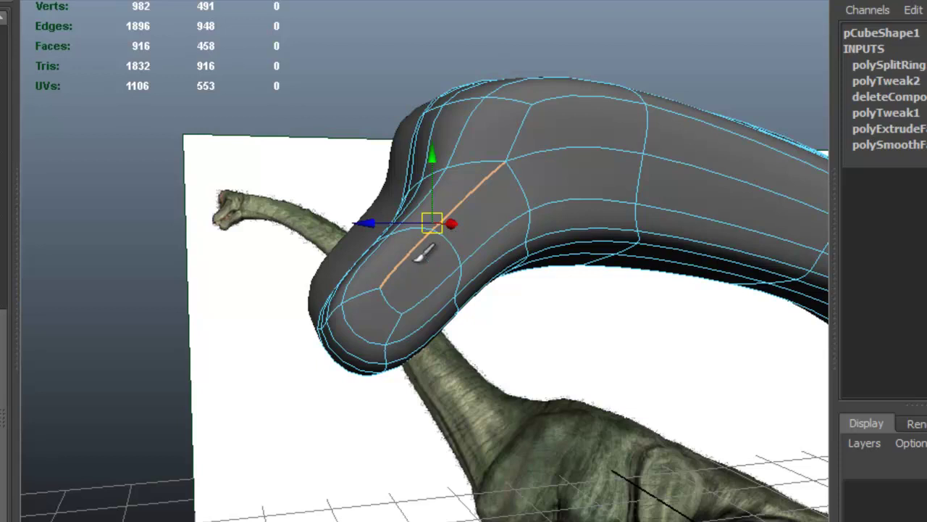
Step: Select the band of faces along the side and front of the snout where the mouth opening goes
right_drag(424, 252, 413, 300)
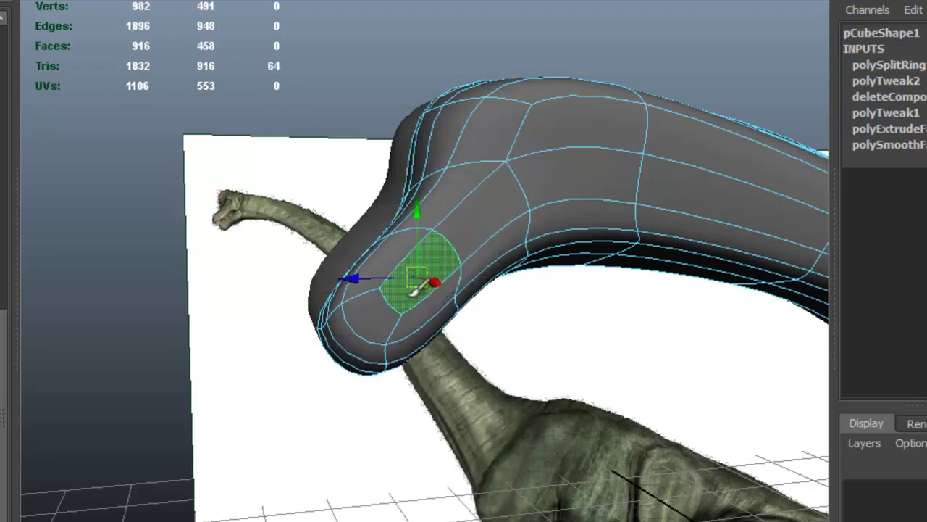
double_click(376, 310)
alt+drag(359, 344, 442, 269)
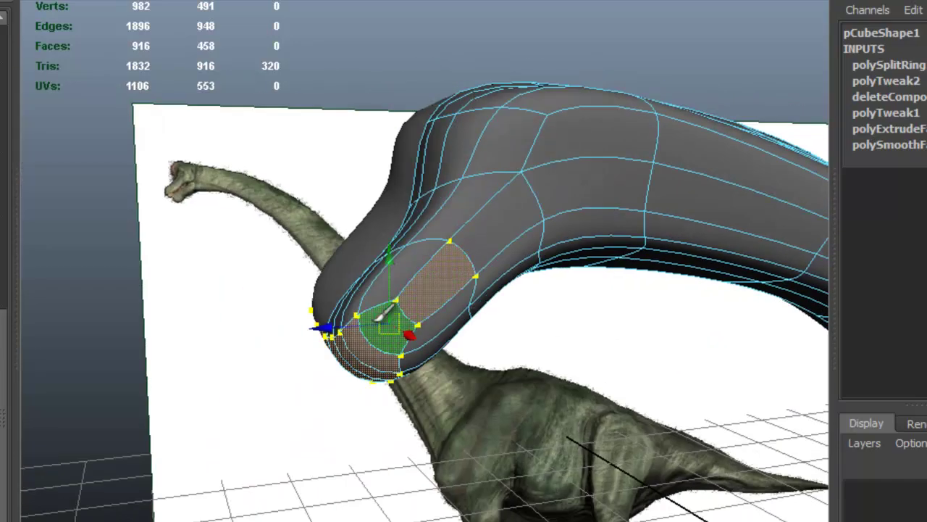
alt+drag(516, 283, 467, 208)
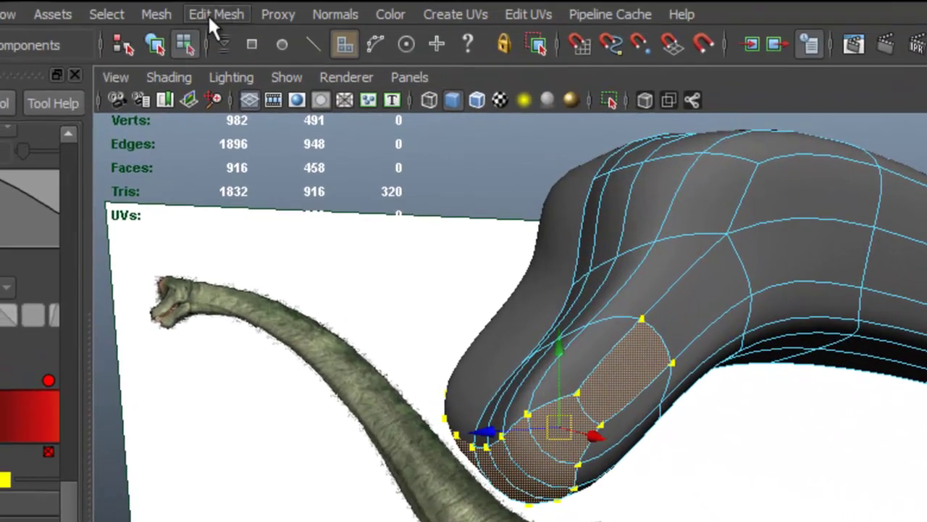
Step: Extrude the selected mouth faces and inset them to form a lip border around the mouth
click(207, 14)
click(257, 74)
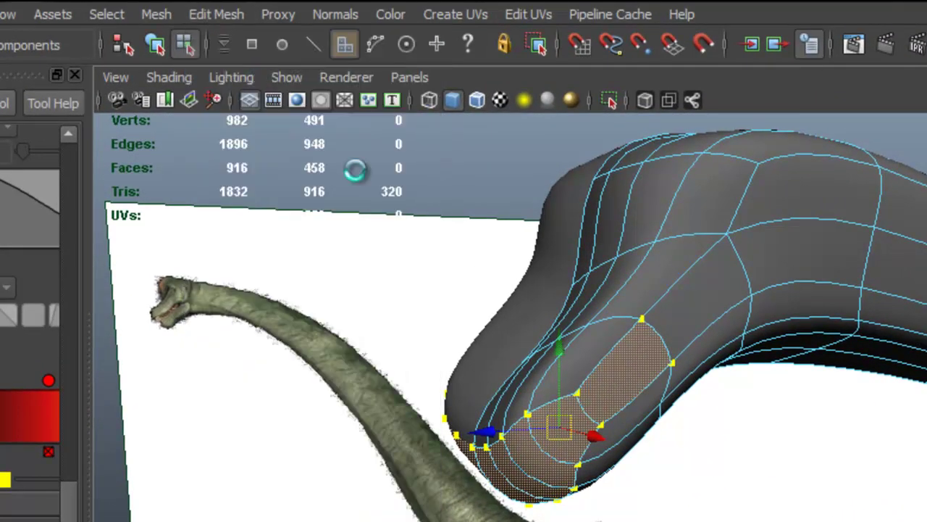
alt+drag(593, 388, 645, 380)
alt+right_drag(599, 376, 695, 398)
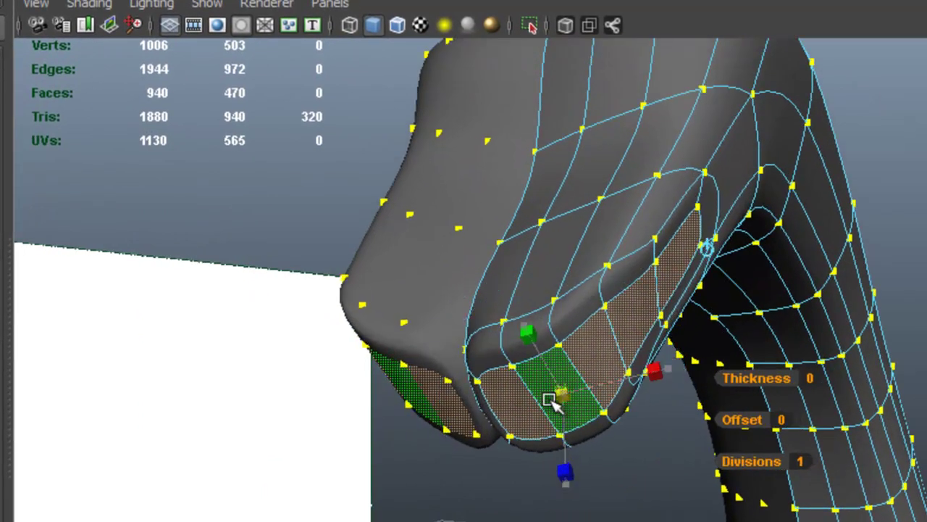
alt+drag(602, 403, 730, 377)
Step: Extrude the mouth faces again and push them inward to recess the mouth
key(g)
alt+drag(605, 445, 542, 453)
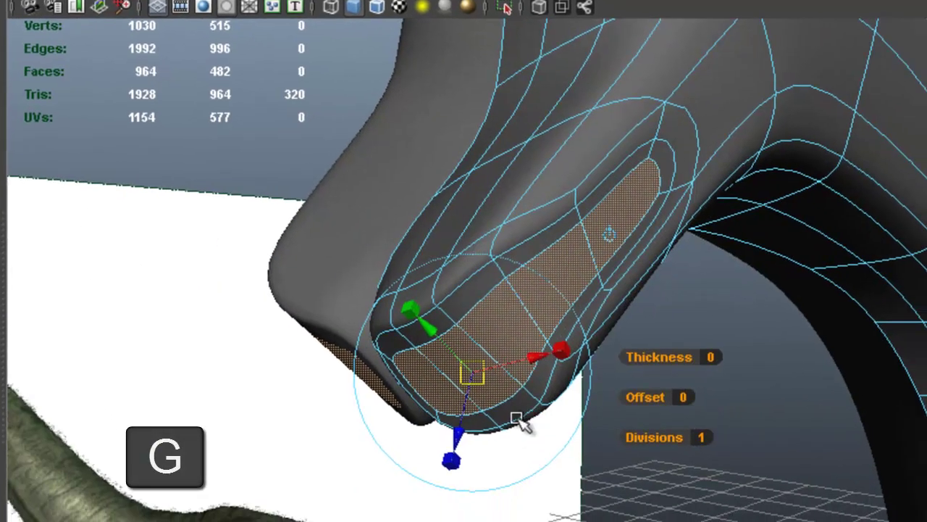
alt+drag(517, 418, 371, 450)
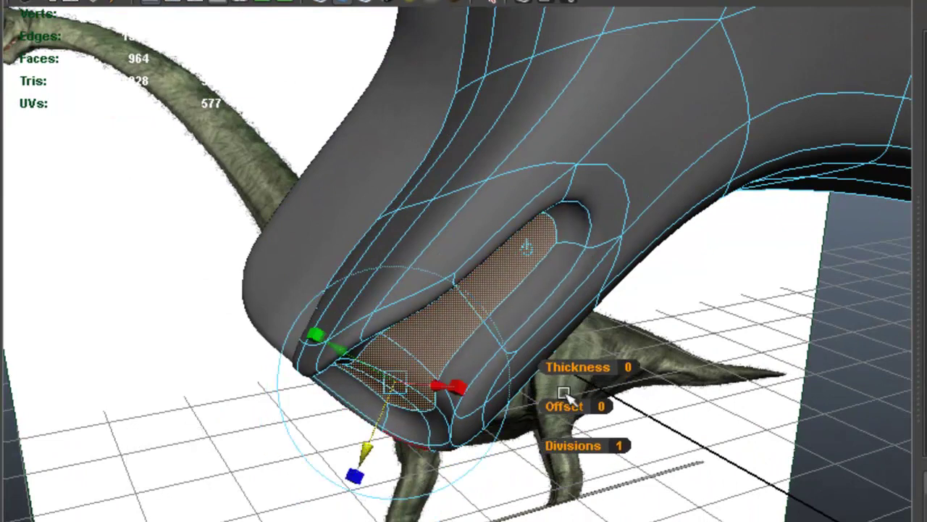
Step: Delete the recessed mouth faces and the leftover inner faces along the centre line to open the mouth
alt+drag(563, 393, 479, 357)
key(Delete)
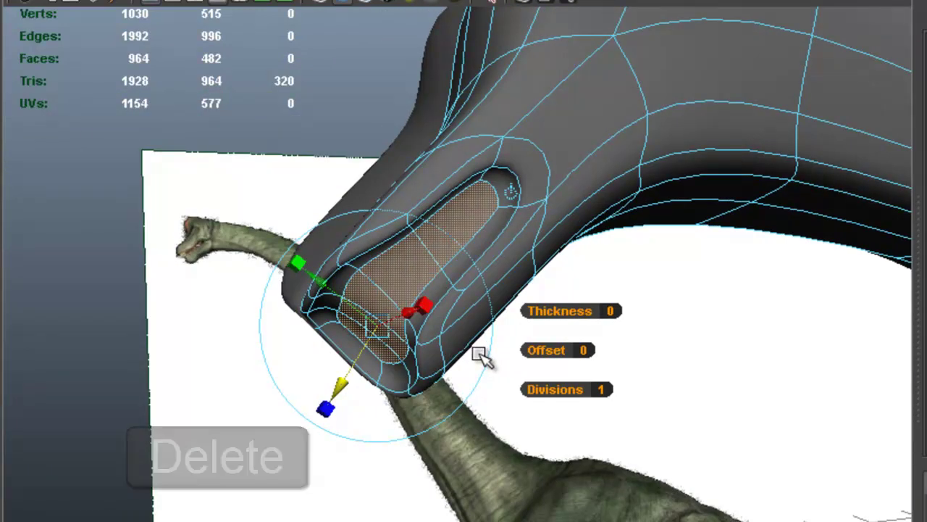
alt+drag(463, 346, 451, 331)
scroll(528, 316, up, 3)
click(452, 331)
shift+click(436, 334)
key(Delete)
Step: Select the open lip edges along the model's centre line and set their absolute X position to 0
alt+drag(555, 332, 497, 263)
right_click(470, 231)
alt+drag(470, 231, 533, 116)
alt+drag(519, 189, 461, 153)
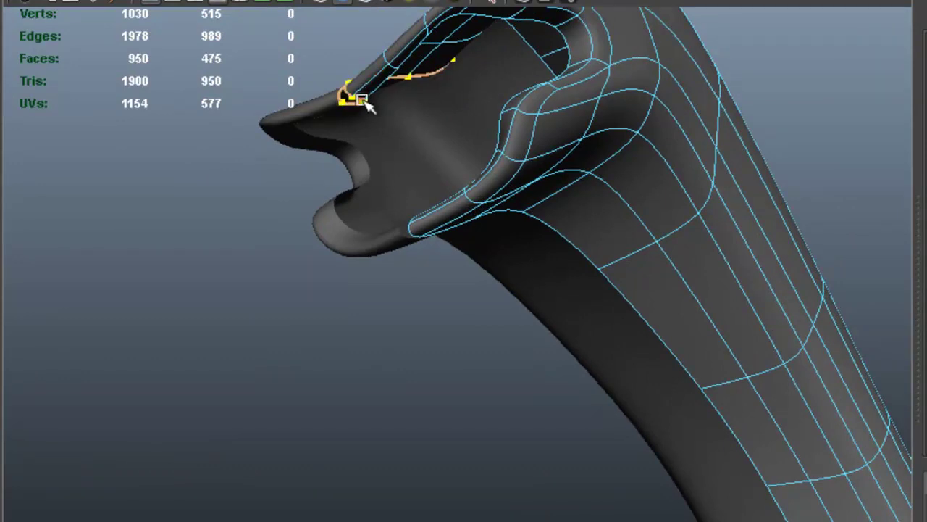
alt+drag(472, 126, 622, 276)
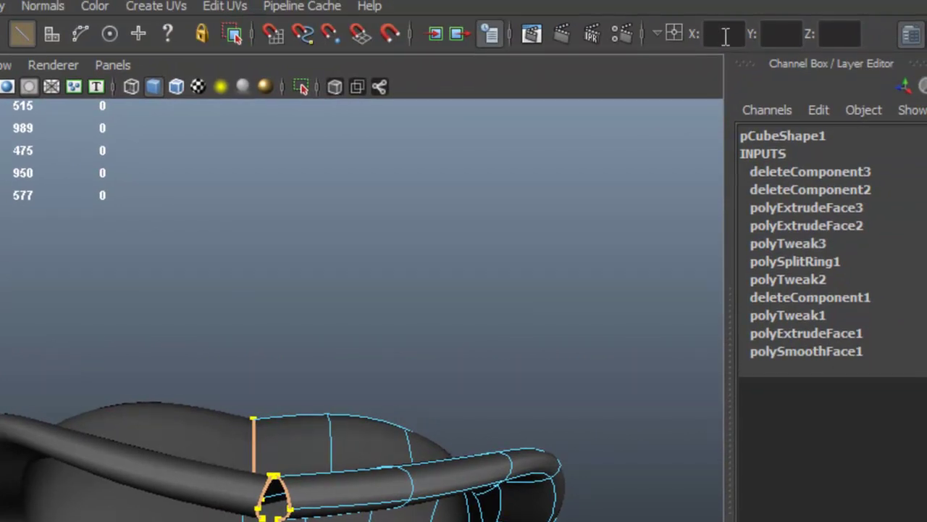
click(726, 34)
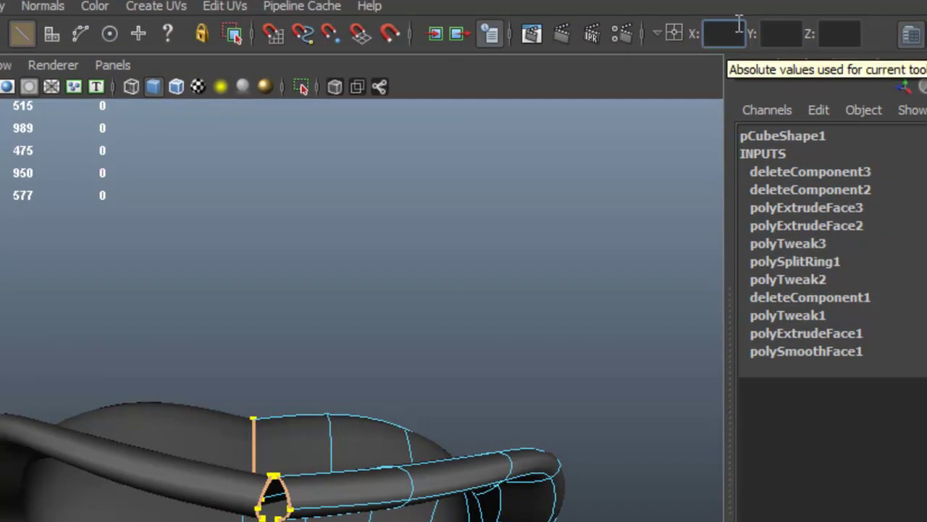
text(0)
key(Return)
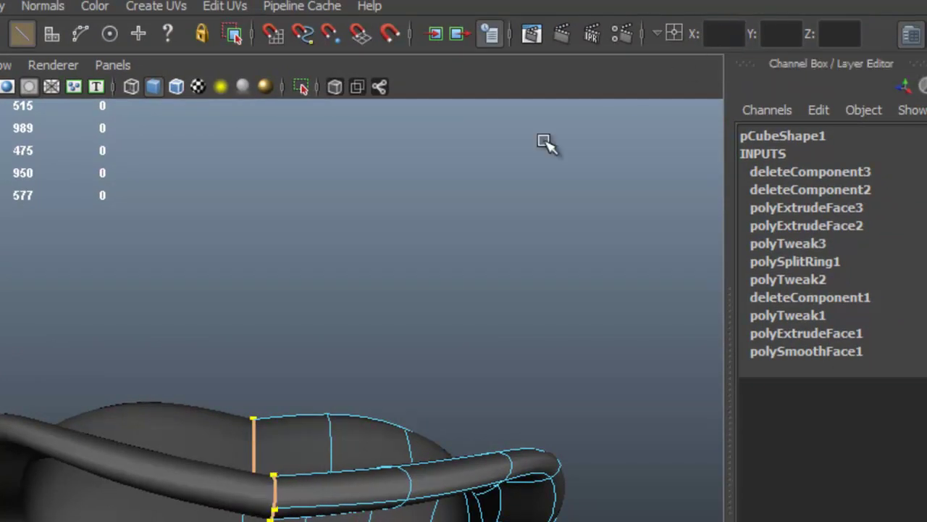
Step: Examine the centre seam of the lips and the mouth opening from inside, front and side
alt+middle_drag(348, 500, 297, 428)
alt+drag(296, 432, 308, 451)
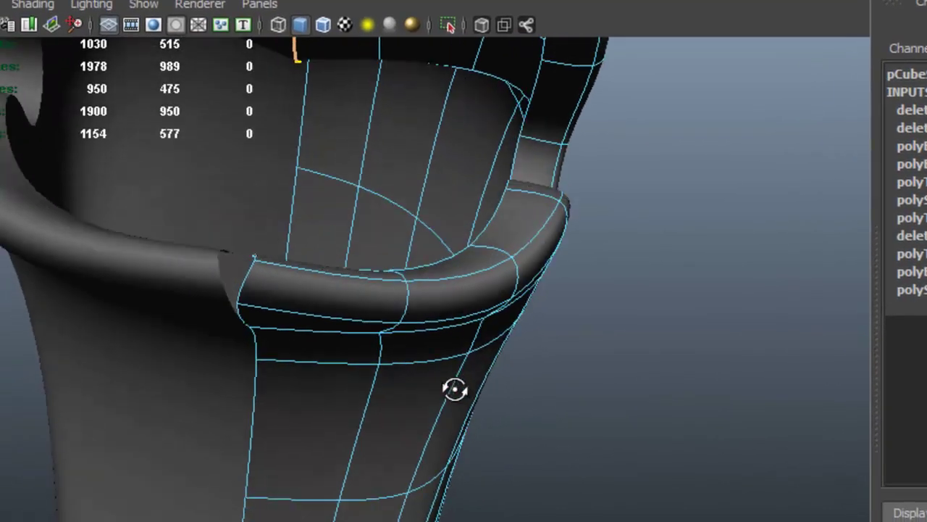
alt+drag(455, 389, 347, 300)
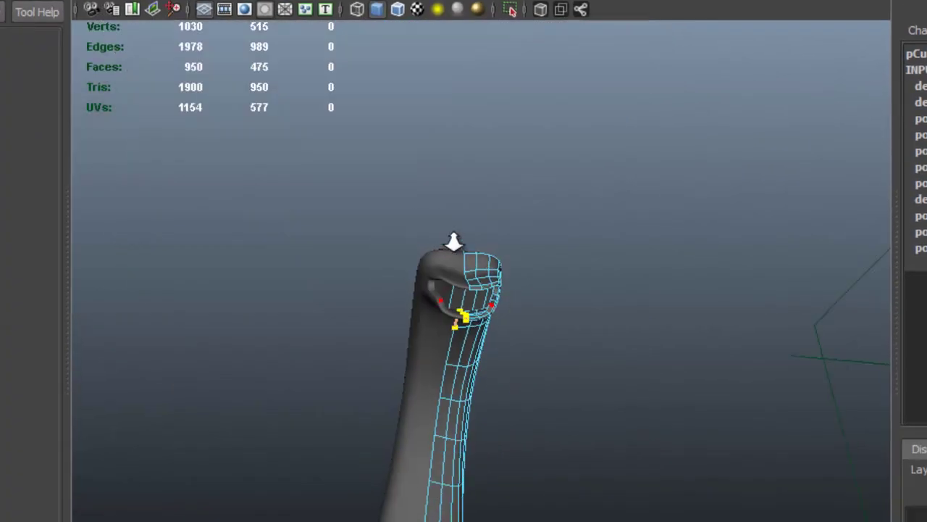
alt+drag(453, 244, 297, 234)
click(57, 1)
alt+drag(401, 227, 452, 250)
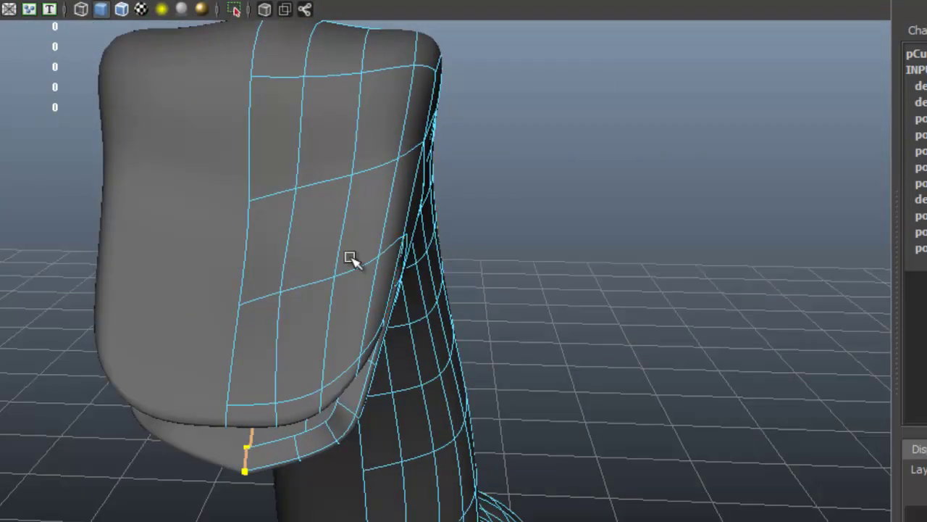
alt+drag(245, 250, 163, 296)
alt+drag(239, 247, 416, 238)
Step: Pick out the edges along the top of the snout and compare the head with the blue dinosaur reference photo
click(171, 284)
click(347, 215)
shift+click(344, 262)
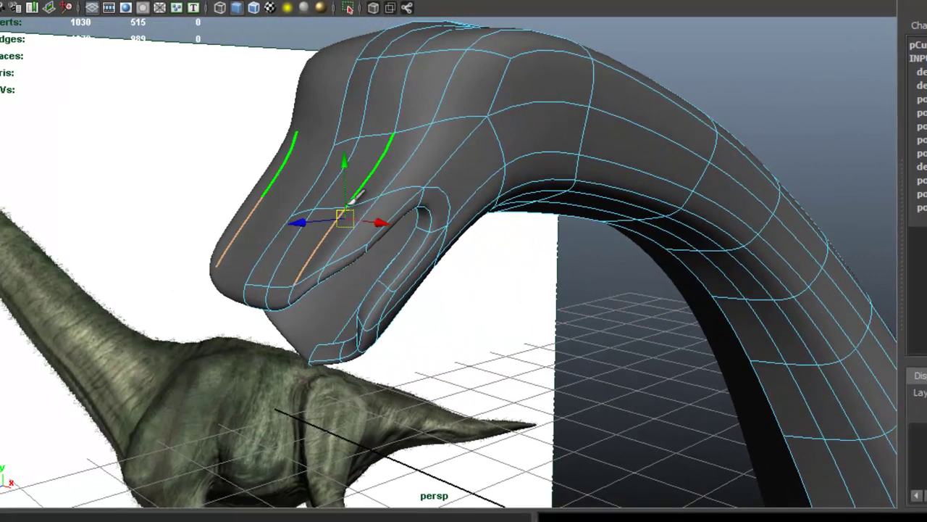
click(214, 252)
key(alt+Tab)
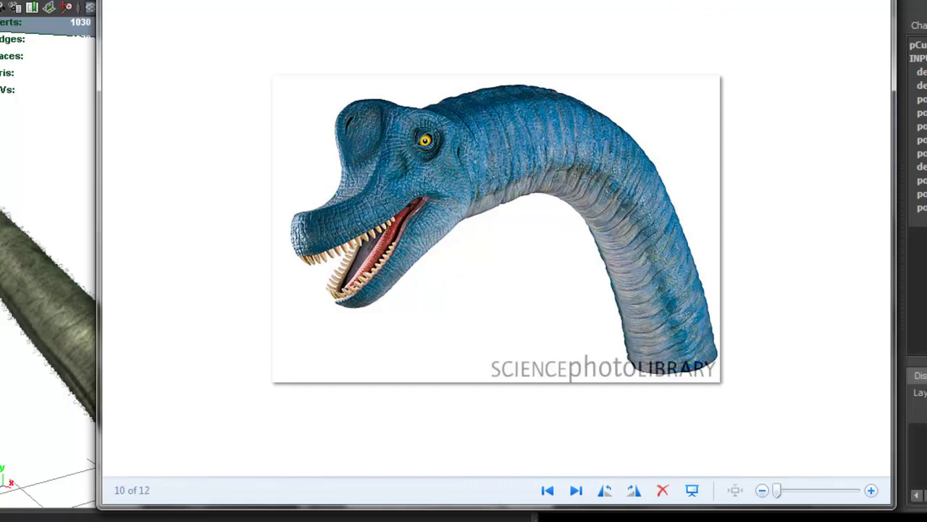
key(alt+Tab)
Step: Select the edges across the upper snout's tip, raise them and move them forward to build a fuller nose
alt+drag(420, 142, 266, 277)
click(285, 287)
shift+double_click(354, 271)
alt+drag(384, 230, 320, 251)
drag(260, 211, 257, 156)
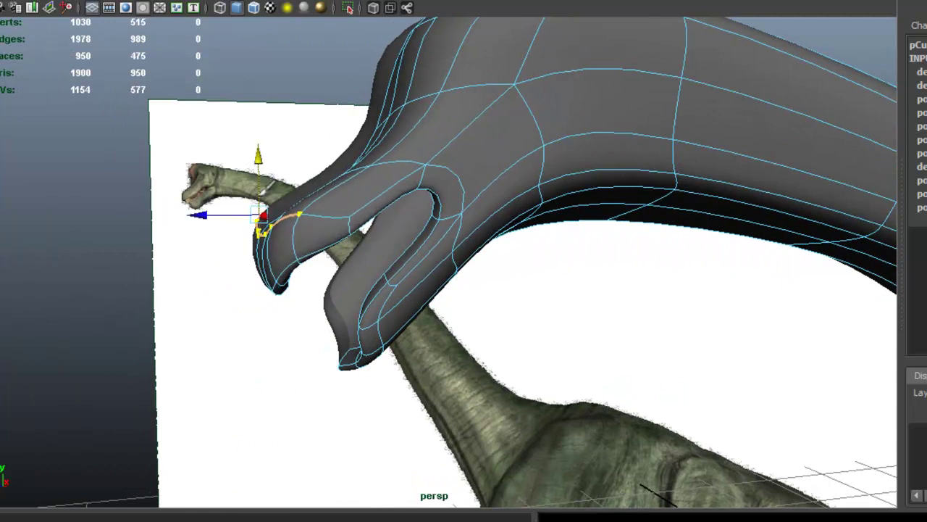
drag(198, 216, 156, 219)
Step: Adjust the height of the edge row across the snout's bridge and check the shape from the front
alt+drag(405, 226, 342, 133)
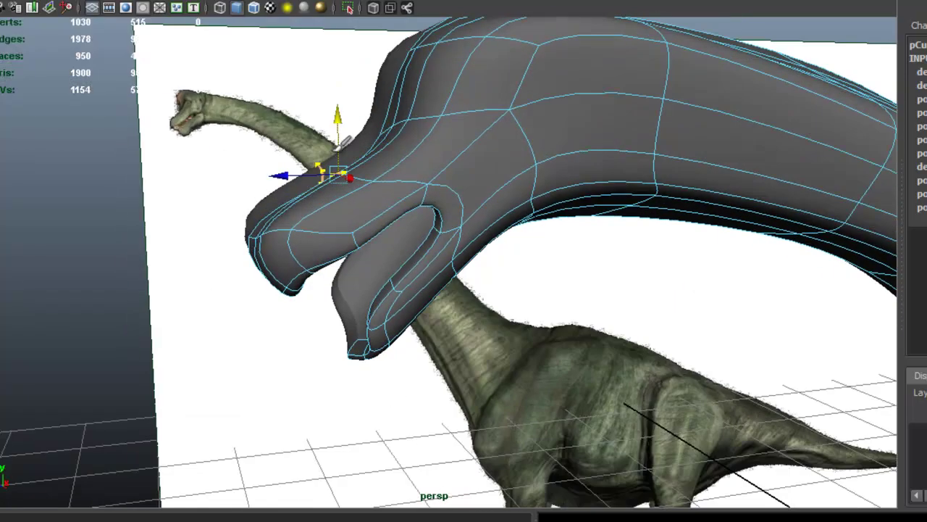
scroll(507, 156, down, 2)
alt+drag(481, 155, 569, 144)
scroll(488, 161, up, 1)
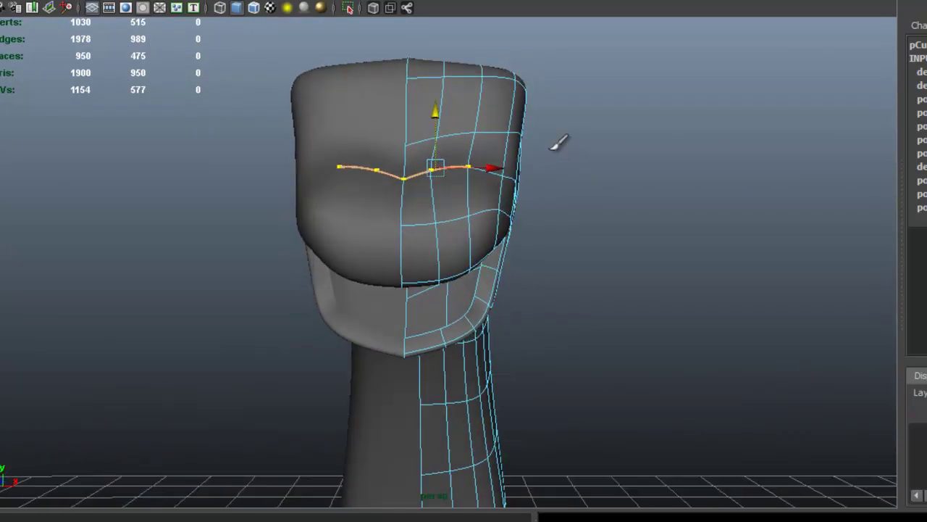
Step: Compare the snout's front with the reference photos, browsing back to the image showing front and side views of the head
key(alt+Tab)
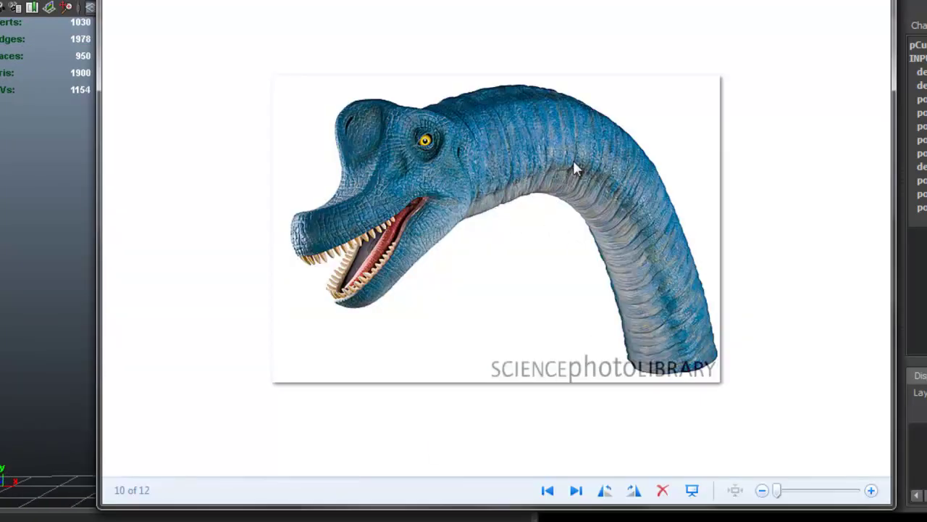
click(782, 1)
alt+drag(588, 229, 622, 201)
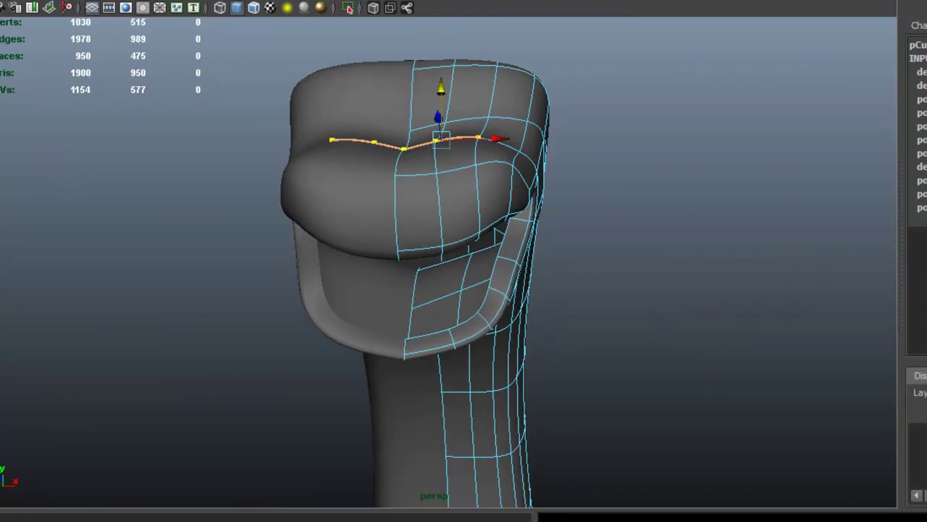
key(alt+Tab)
click(547, 491)
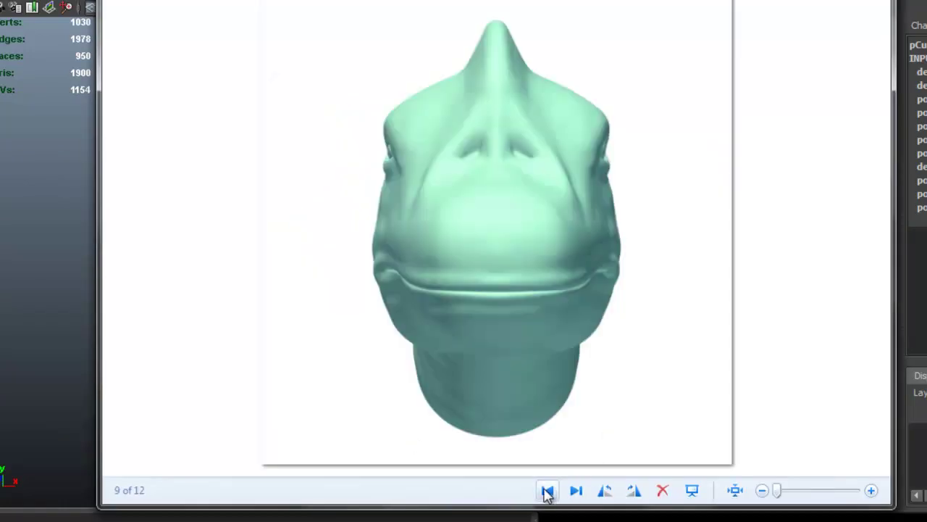
click(547, 490)
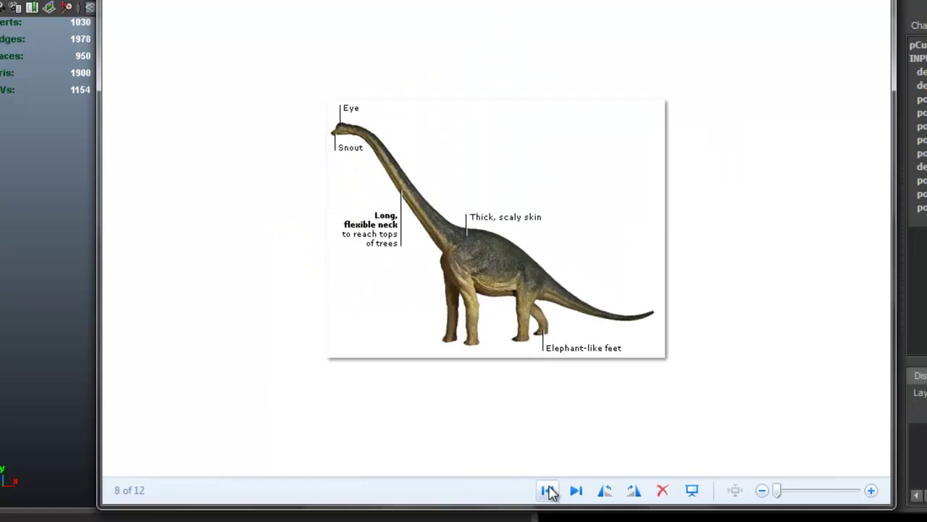
click(547, 490)
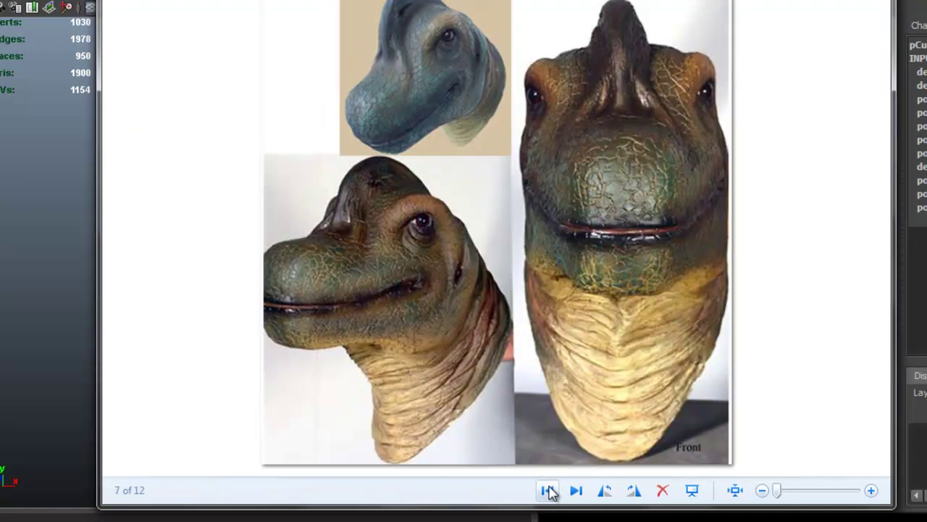
Step: Browse forward through the reference photos to the blue dinosaur's open-mouthed side view
click(578, 490)
click(577, 490)
click(578, 490)
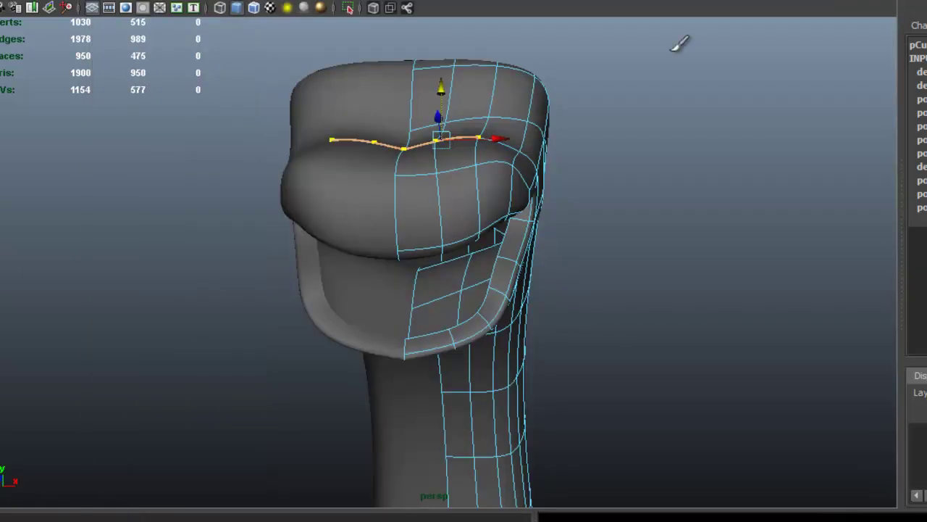
Step: Select the short centre edge between the nose and the snout's bridge and raise it to smooth the dip
alt+drag(683, 41, 466, 211)
drag(358, 178, 416, 176)
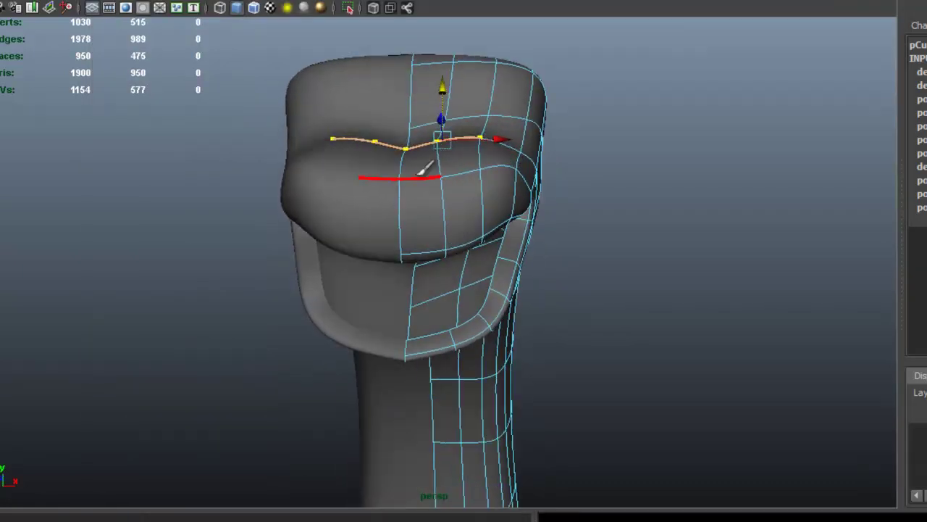
click(402, 165)
drag(406, 104, 408, 93)
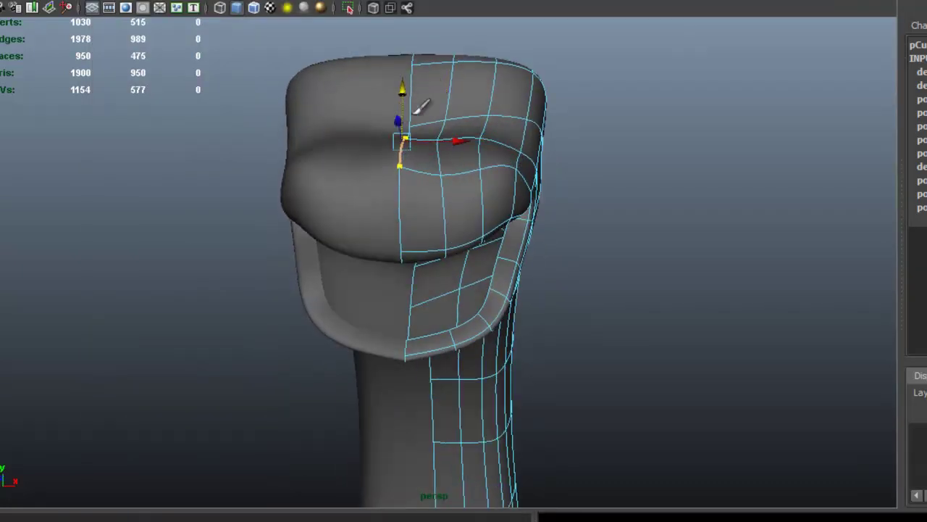
drag(439, 150, 438, 142)
mouse_move(463, 291)
alt+mouse_down()
mouse_move(463, 251)
mouse_move(337, 290)
mouse_move(289, 321)
mouse_move(332, 290)
mouse_move(460, 337)
mouse_move(461, 309)
alt+mouse_up()
Step: Select the edges around the lower jaw's tip and adjust them to shape the chin
click(430, 351)
alt+drag(458, 250, 425, 311)
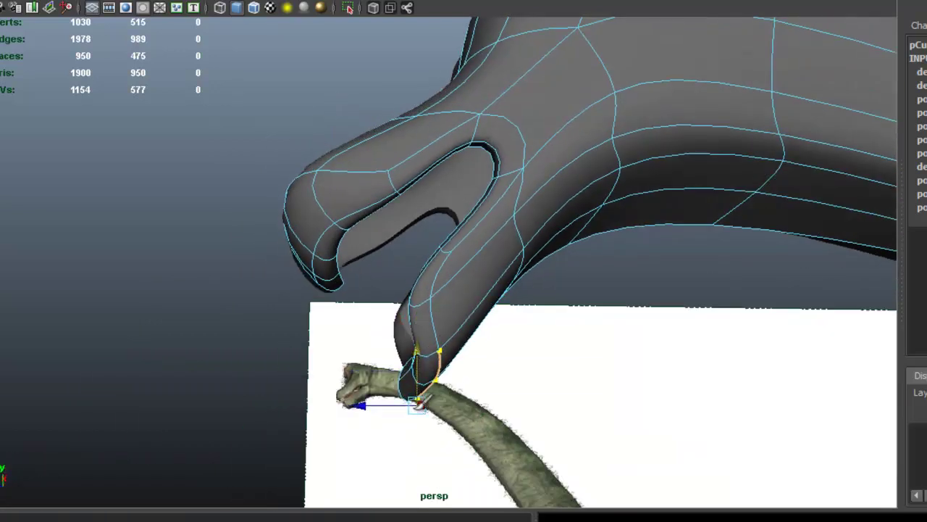
alt+drag(414, 372, 462, 371)
alt+drag(438, 334, 469, 335)
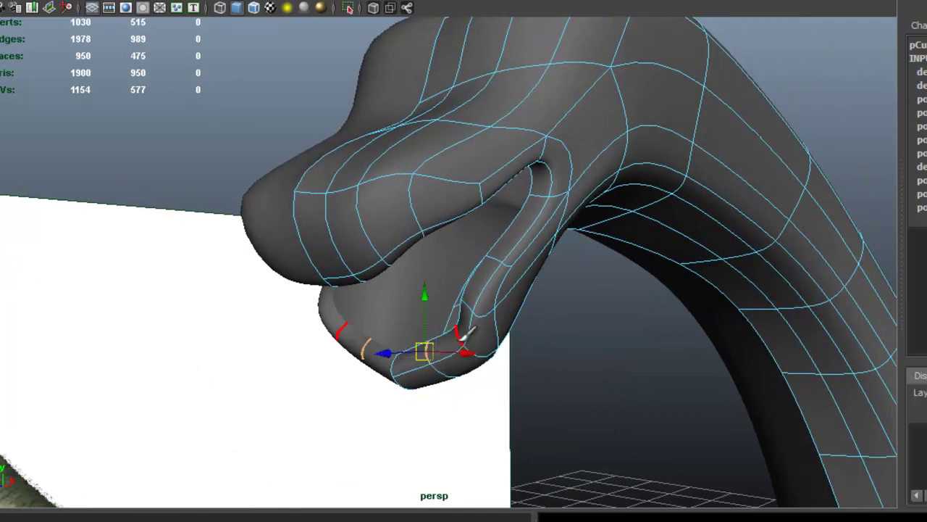
Step: Pick the short edge across the lower lip's side and shift it to refine the lip's contour
double_click(462, 339)
key(ctrl+z)
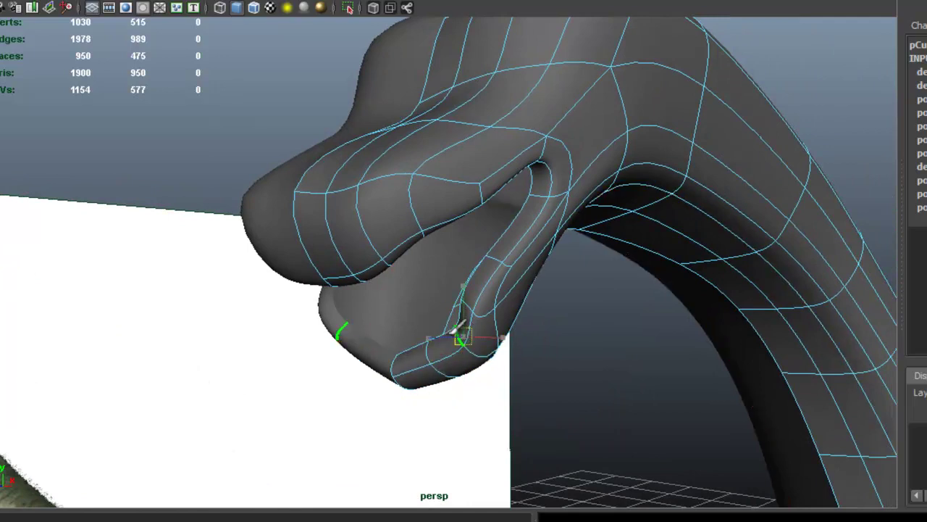
drag(446, 332, 444, 332)
alt+drag(468, 333, 419, 339)
alt+drag(454, 258, 513, 233)
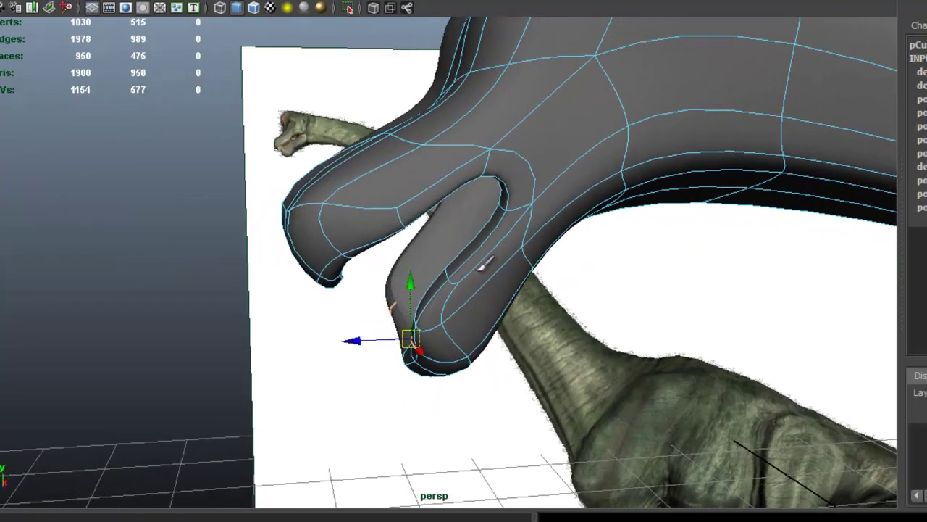
Step: Compare the open mouth and lower jaw with the blue dinosaur reference photo
key(alt+Tab)
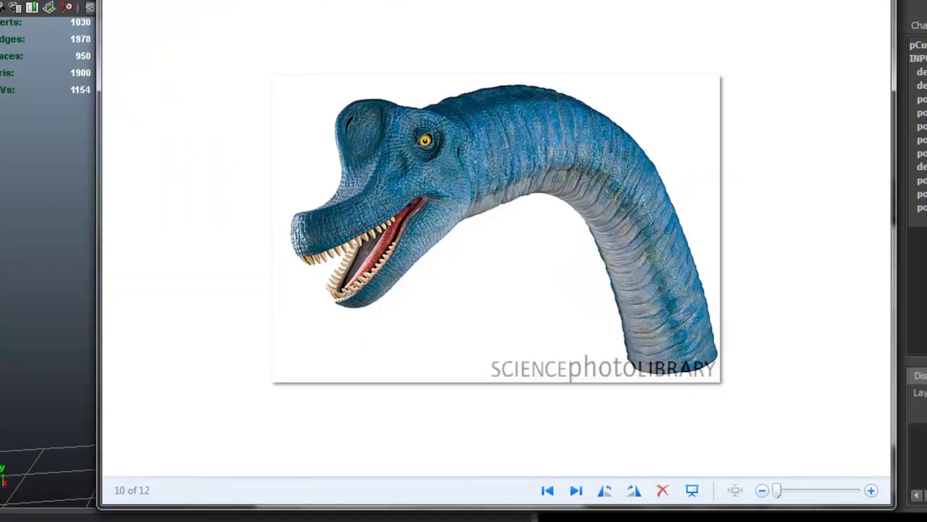
key(alt+Tab)
alt+drag(566, 150, 435, 156)
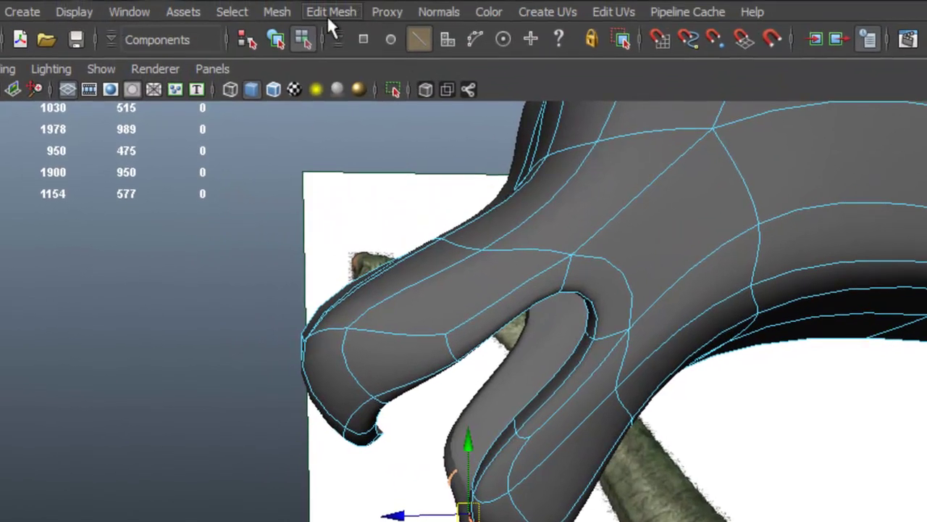
Step: Insert one edge loop across the upper snout and another across the lower jaw, keeping the smooth preview on
click(326, 9)
click(379, 202)
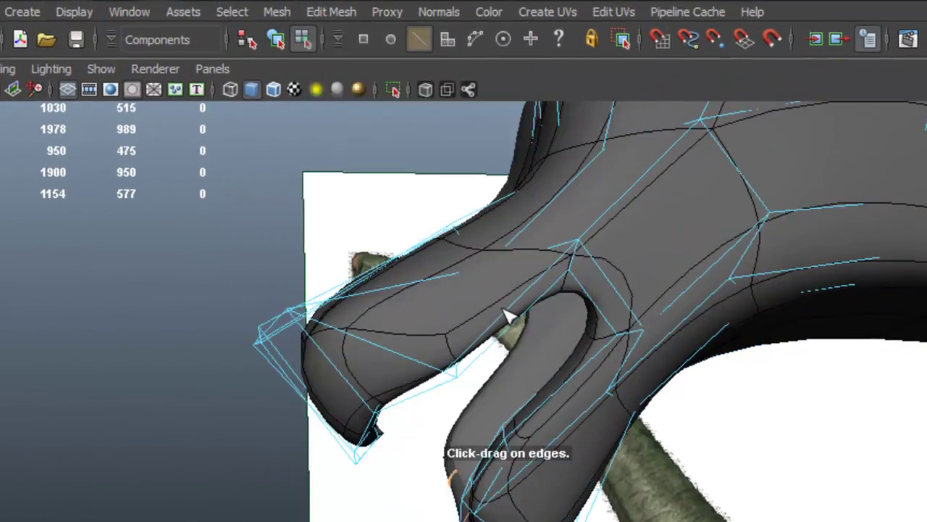
drag(507, 315, 513, 319)
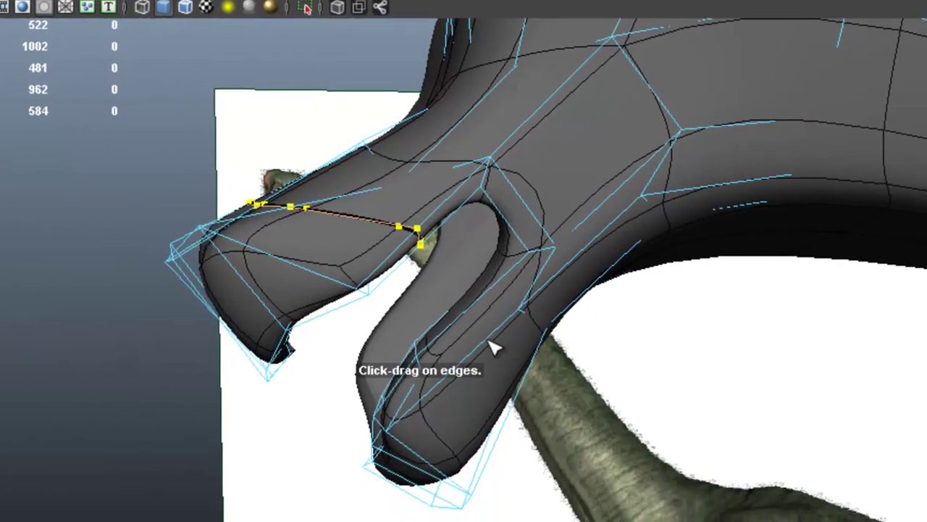
click(574, 436)
drag(484, 367, 484, 368)
key(3)
Step: Select the edges under the lower jaw near the throat and move them to shape the jaw's underside
alt+drag(518, 324, 397, 330)
click(452, 354)
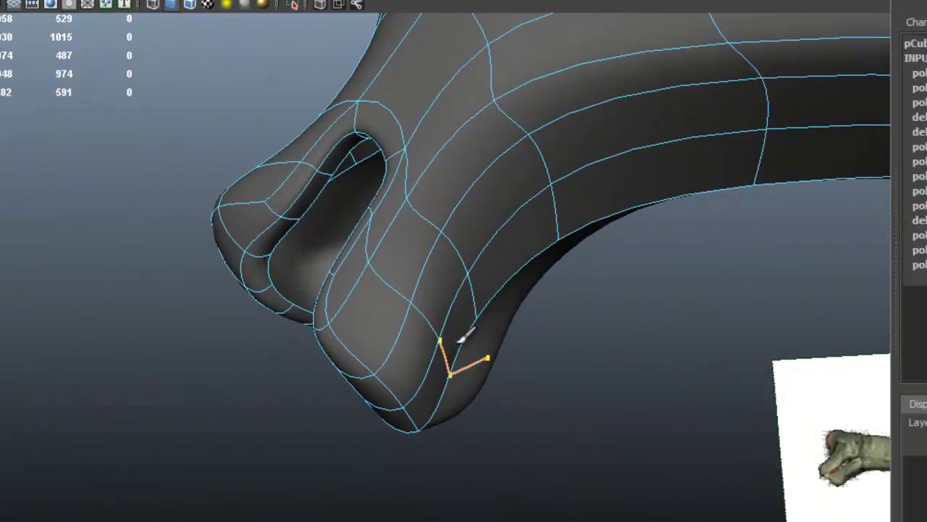
alt+drag(476, 321, 459, 341)
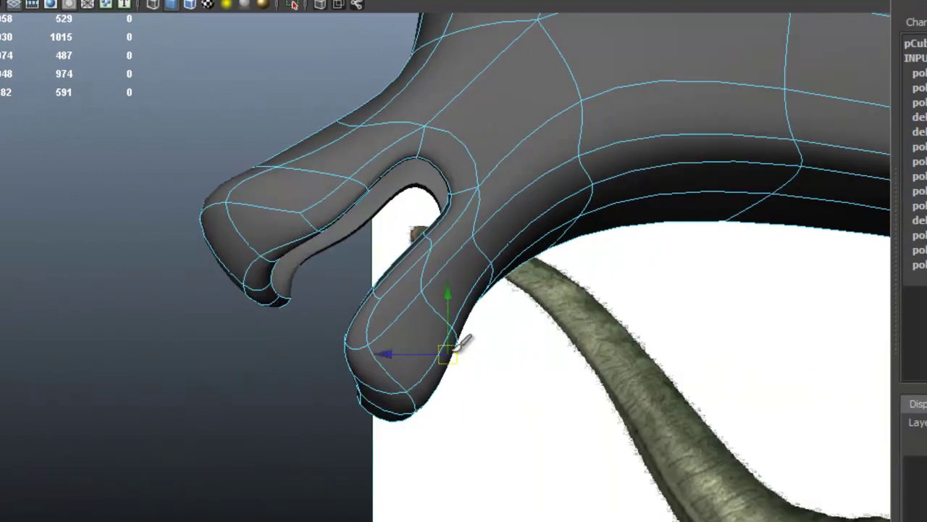
Step: Select the edges along the lower lip's rim and reposition them to smooth the jaw's upper line
alt+drag(483, 209, 406, 285)
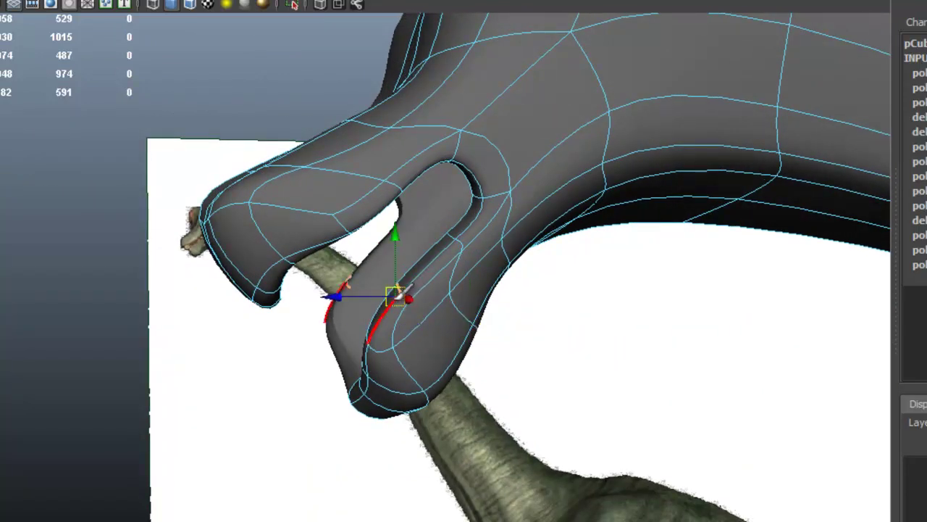
alt+drag(382, 339, 410, 330)
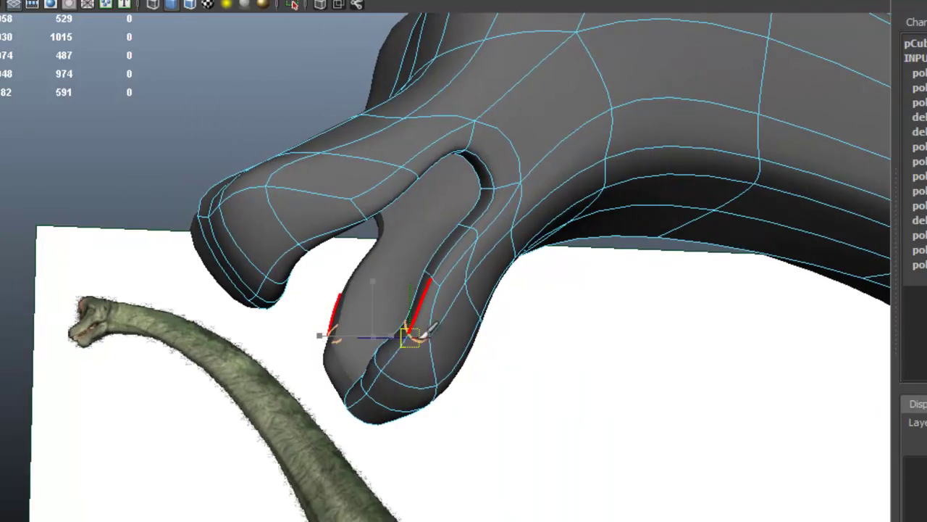
alt+drag(432, 316, 377, 337)
Step: Adjust the short edge on the cheek behind the mouth's corner and check the head from the side
alt+drag(461, 308, 511, 199)
click(523, 178)
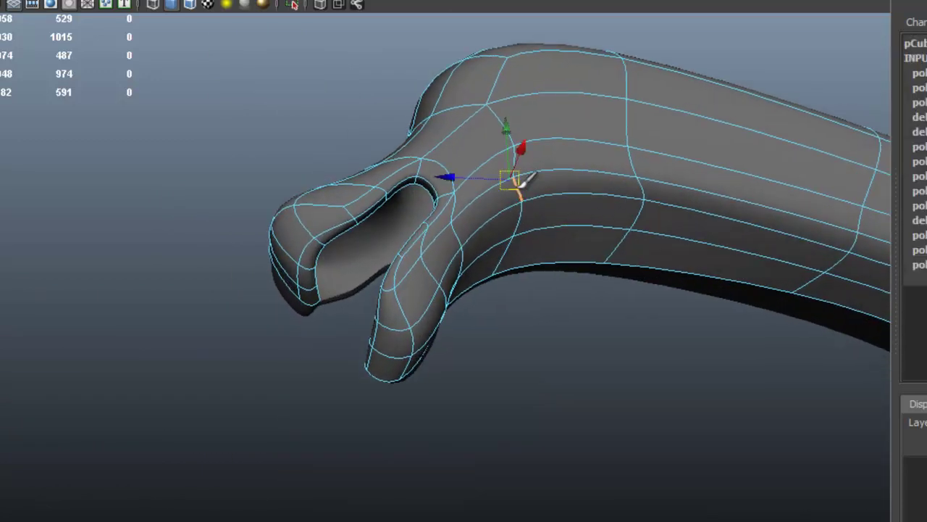
alt+drag(509, 247, 507, 225)
alt+drag(561, 179, 656, 414)
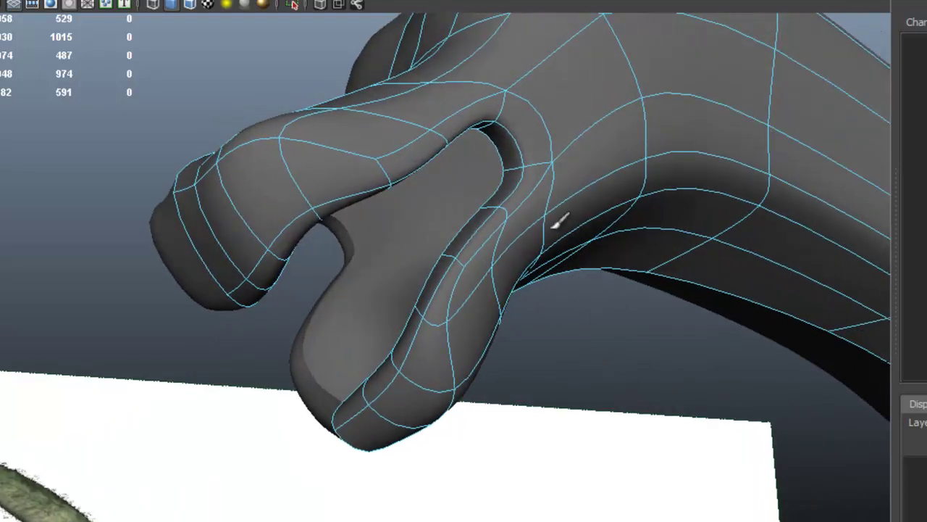
Step: Select the open inner border edges around the mouth's corner and extrude them
alt+drag(560, 201, 505, 222)
click(502, 218)
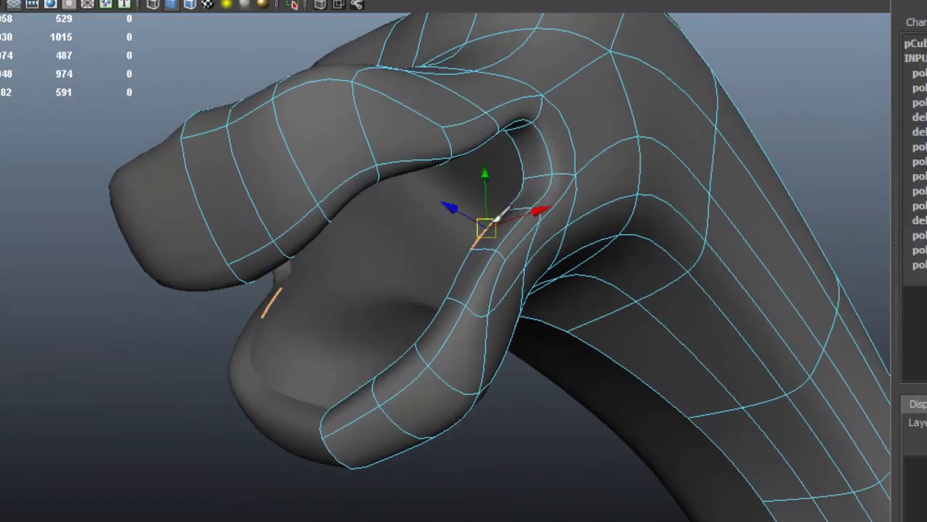
alt+drag(487, 163, 444, 173)
key(f)
alt+right_drag(475, 261, 484, 286)
alt+drag(485, 285, 520, 290)
alt+right_drag(520, 290, 501, 295)
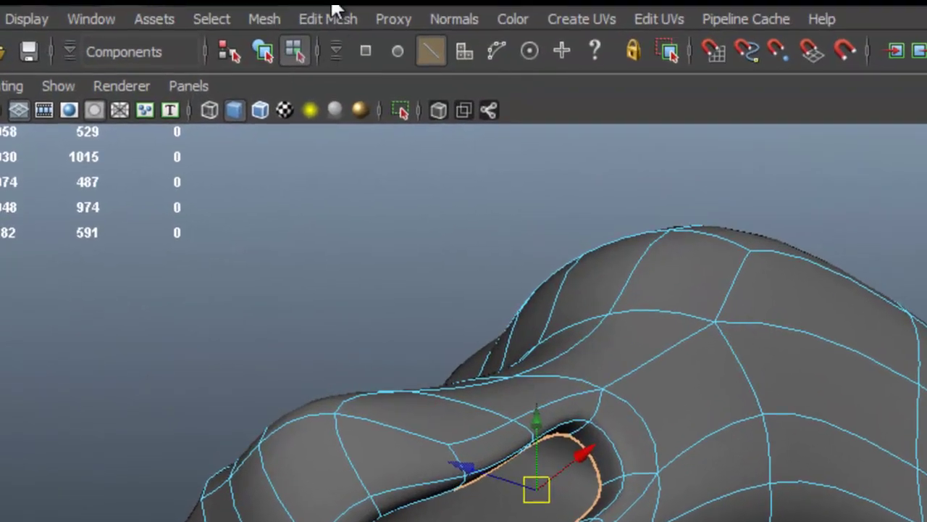
click(329, 16)
click(390, 82)
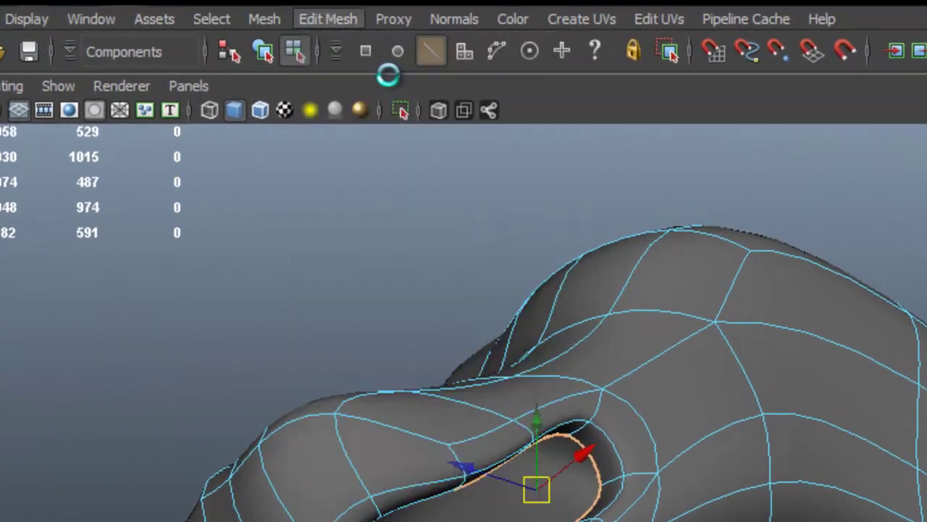
Step: Move the extruded mouth edges inward and align them along X on the head's centre line
alt+drag(551, 368, 767, 373)
alt+drag(649, 309, 688, 334)
key(w)
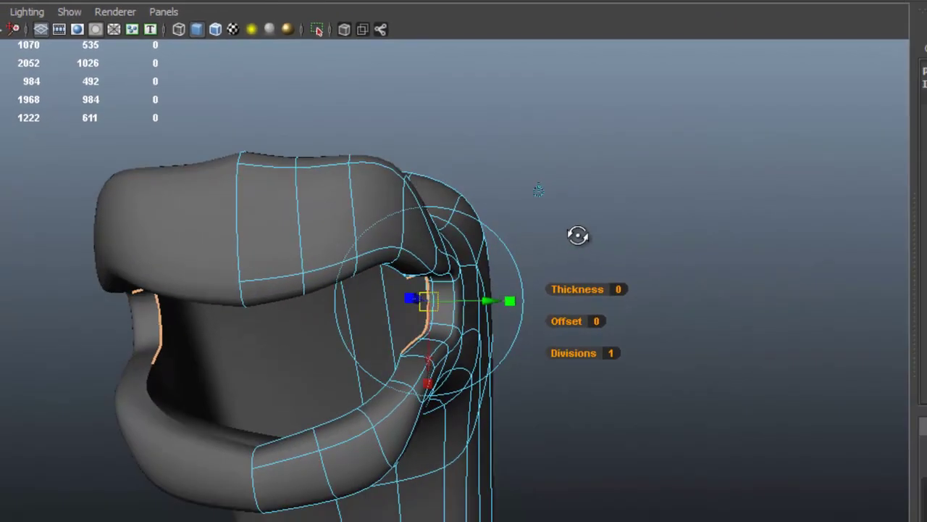
drag(491, 299, 435, 283)
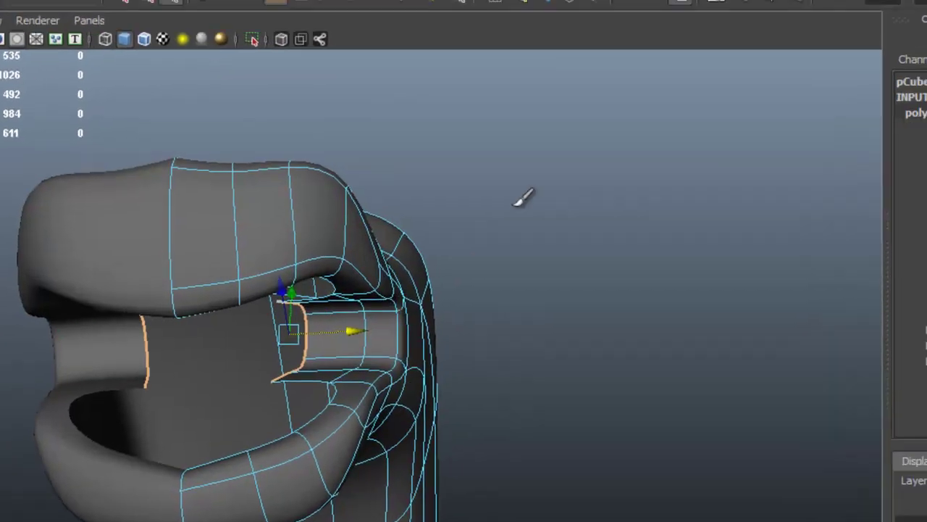
click(652, 50)
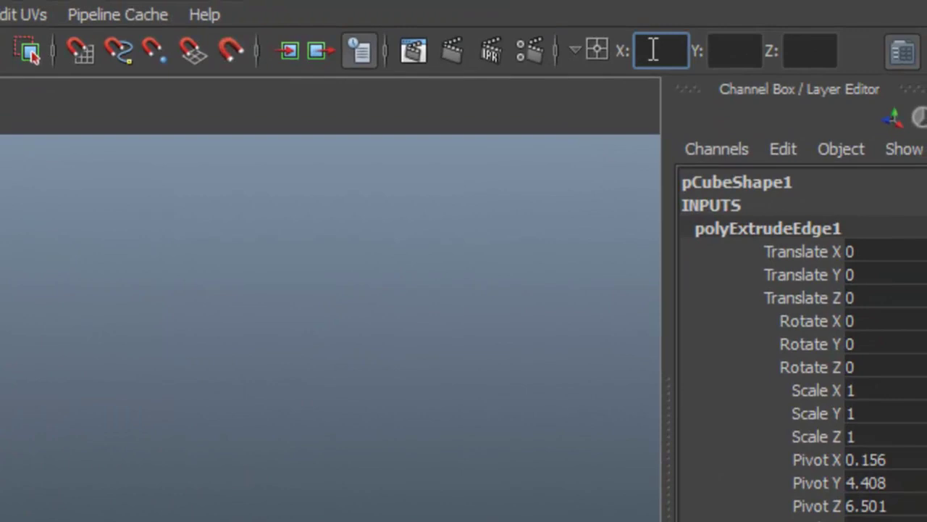
key(Return)
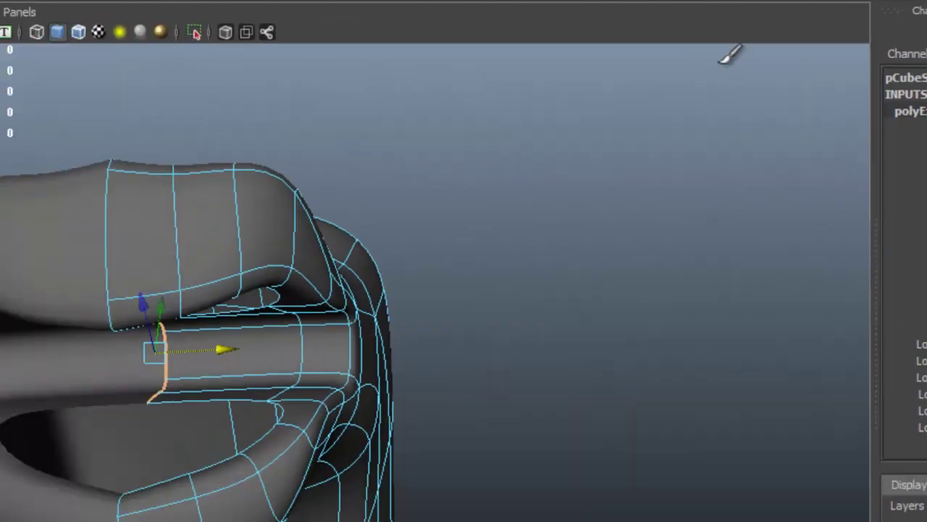
Step: Examine the new inner mouth wall and the remaining gap to the lower jaw from the side and front
alt+drag(459, 222, 475, 277)
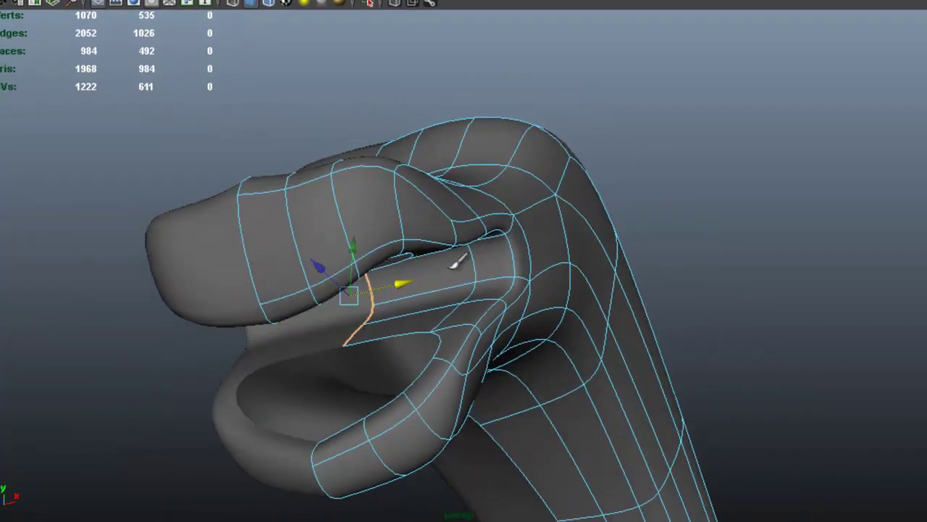
alt+middle_drag(475, 277, 501, 244)
alt+right_drag(415, 287, 475, 299)
key(f)
alt+middle_drag(564, 213, 557, 231)
mouse_move(556, 232)
alt+mouse_down()
mouse_move(573, 221)
mouse_move(563, 239)
alt+mouse_up()
scroll(569, 231, down, 3)
mouse_move(601, 129)
alt+mouse_down()
mouse_move(636, 68)
mouse_move(613, 114)
mouse_move(598, 106)
mouse_move(604, 100)
alt+mouse_up()
scroll(613, 114, up, 2)
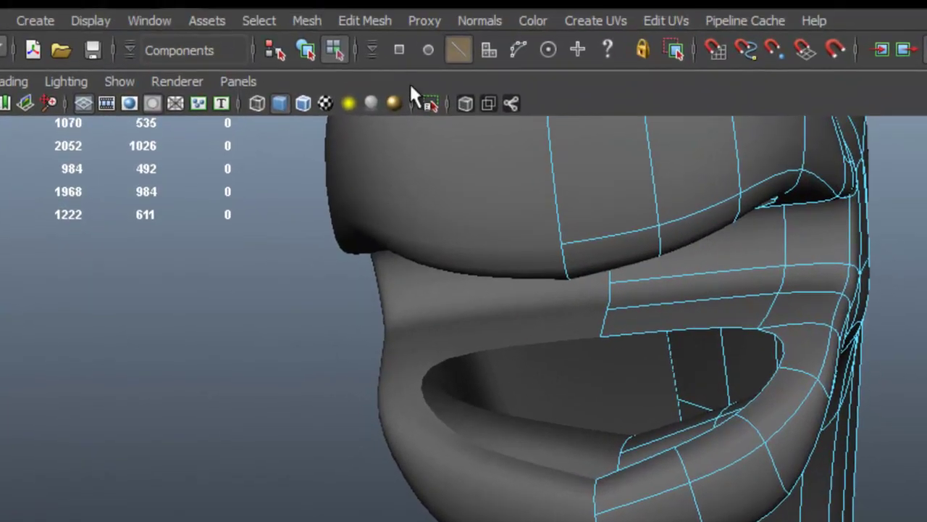
Step: Insert two vertical edge loops across the extruded inner mouth wall with the Insert Edge Loop Tool
click(368, 22)
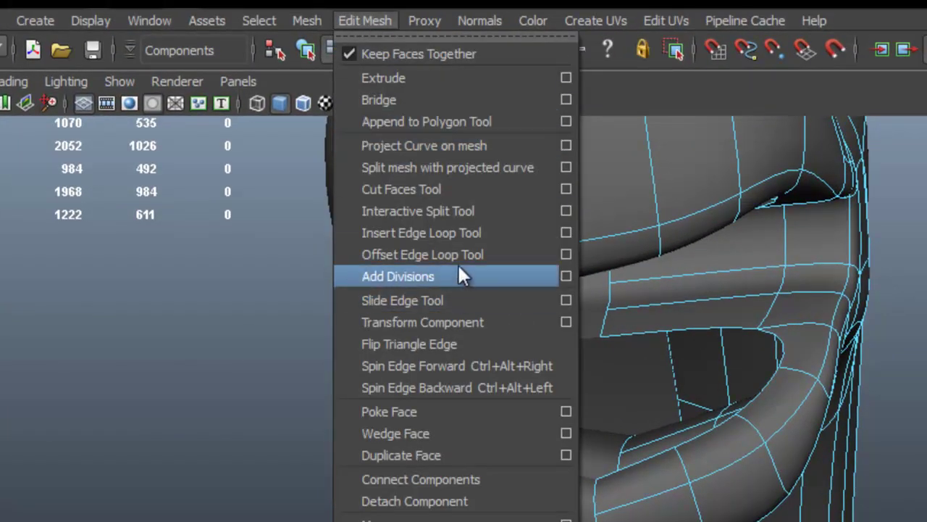
click(465, 233)
alt+drag(558, 274, 722, 341)
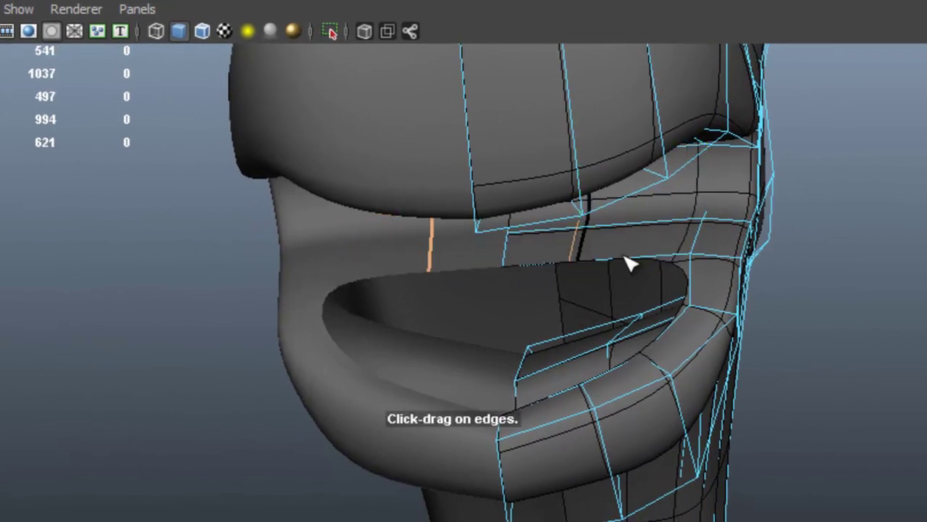
drag(626, 257, 561, 295)
alt+right_drag(558, 239, 586, 185)
click(601, 194)
alt+drag(584, 185, 559, 227)
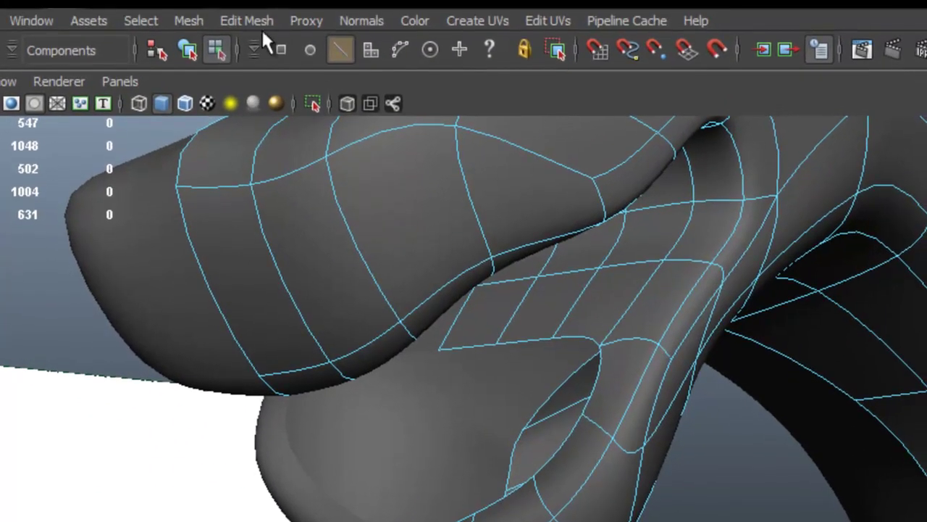
Step: Merge the inner wall's lower centre vertex into the centre vertex of the lower lip's inner rim using the Merge Vertex Tool
click(250, 21)
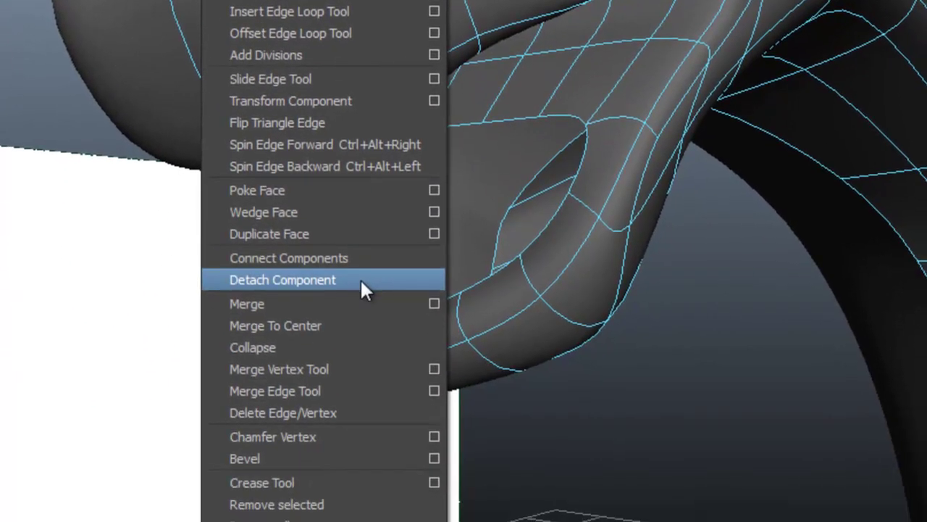
click(365, 373)
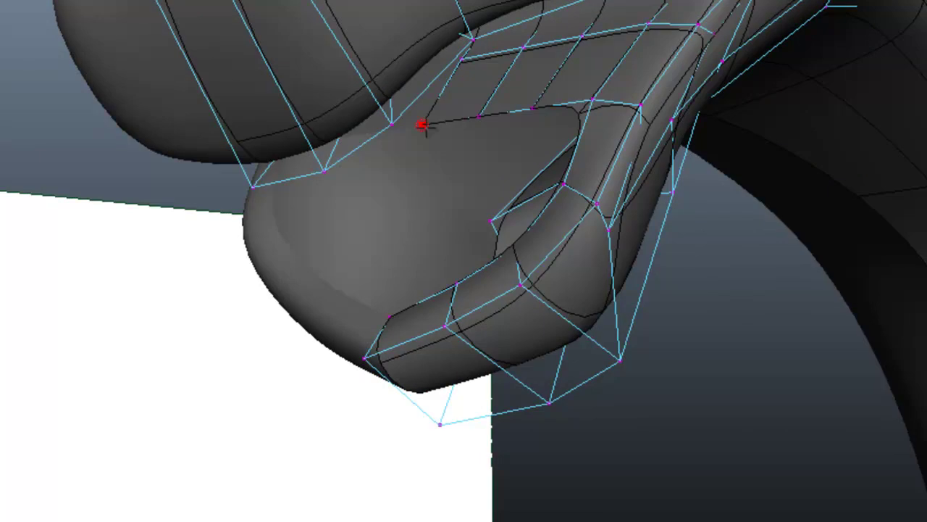
drag(422, 124, 389, 318)
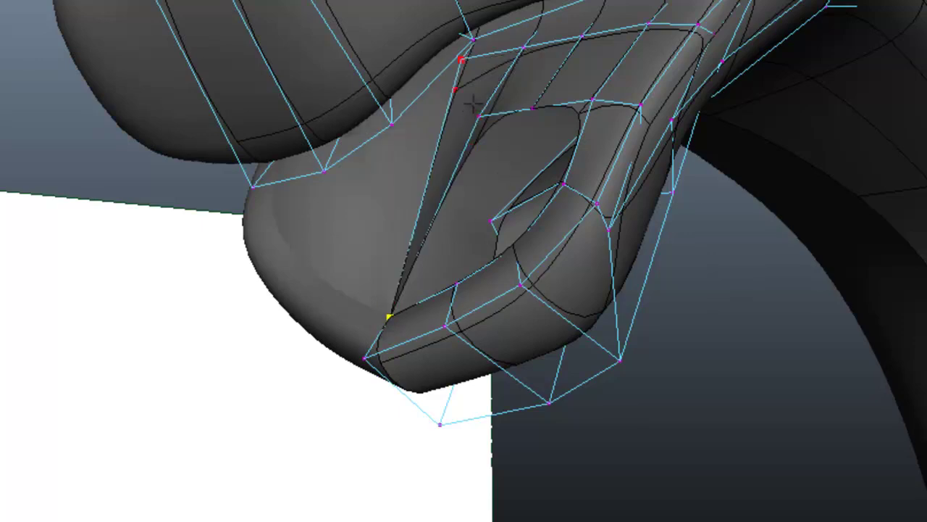
Step: Merge the inner wall's lower vertex beside the centre line into the adjacent vertex of the lower lip's inner rim
alt+drag(535, 113, 497, 187)
alt+right_drag(486, 190, 510, 197)
scroll(509, 197, down, 5)
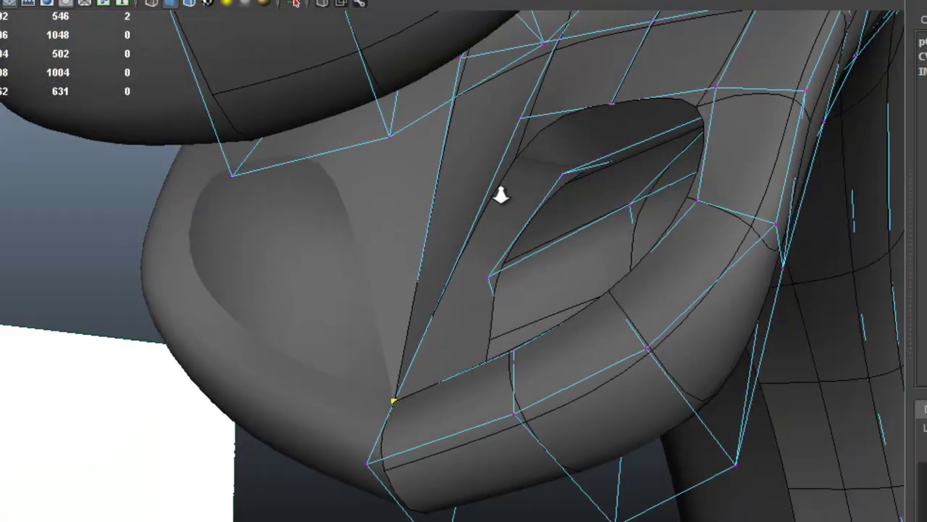
scroll(480, 195, up, 3)
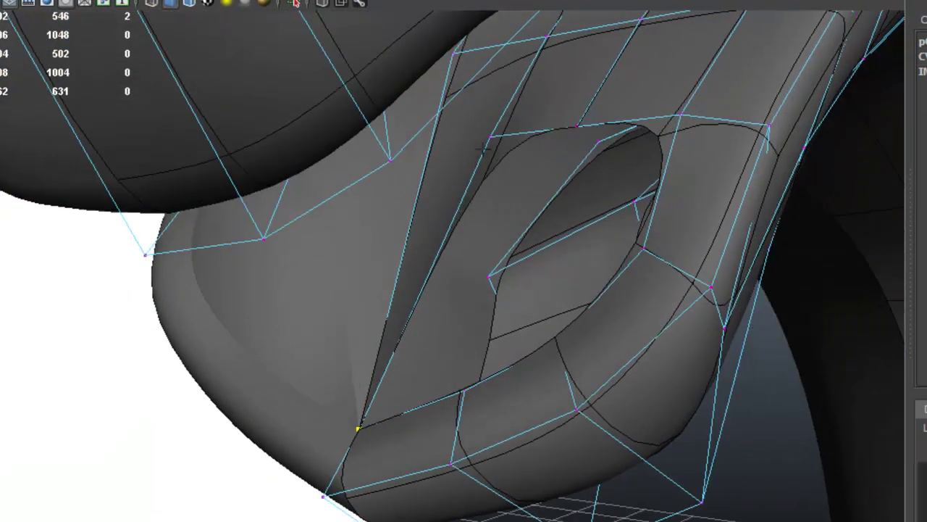
alt+drag(485, 134, 510, 144)
key(1)
click(497, 124)
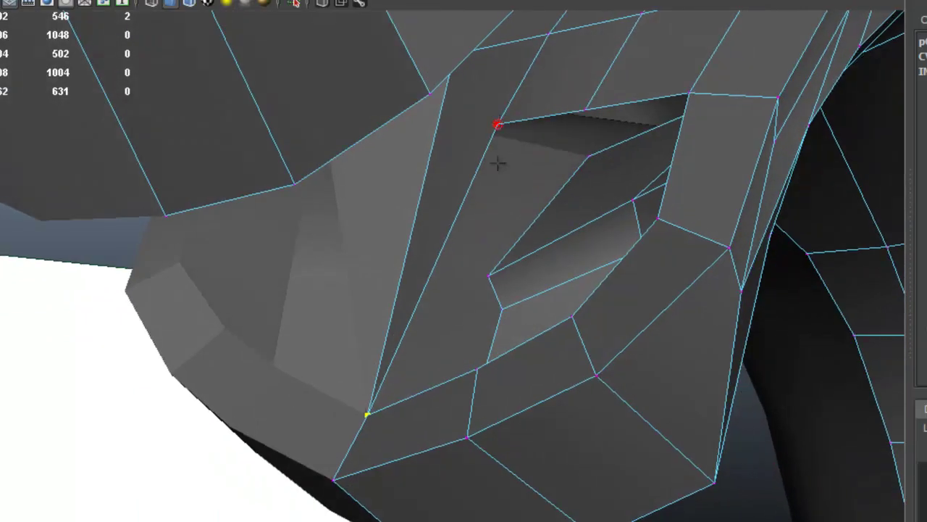
click(478, 371)
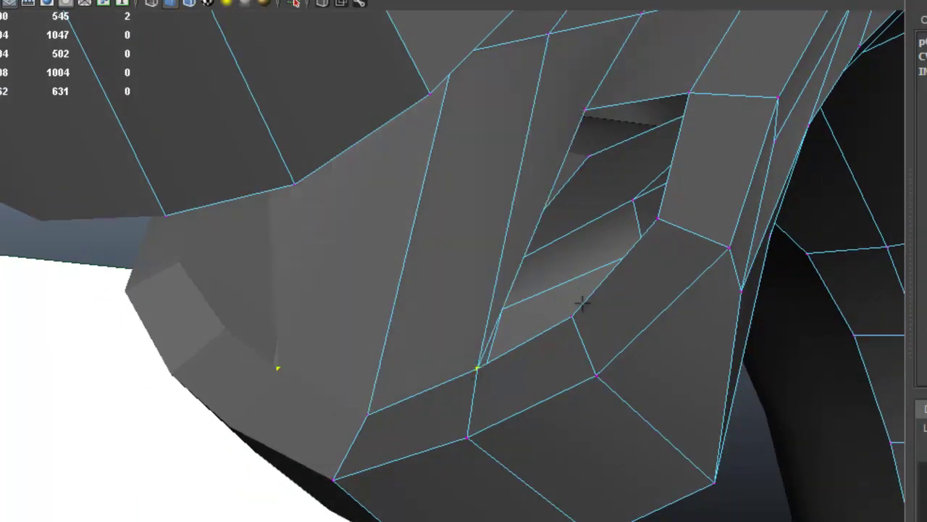
Step: Merge the inner wall's next lower vertex towards the mouth corner into the third inner rim vertex of the lower lip
mouse_move(583, 293)
alt+mouse_down()
mouse_move(619, 280)
mouse_move(596, 288)
alt+mouse_up()
key(3)
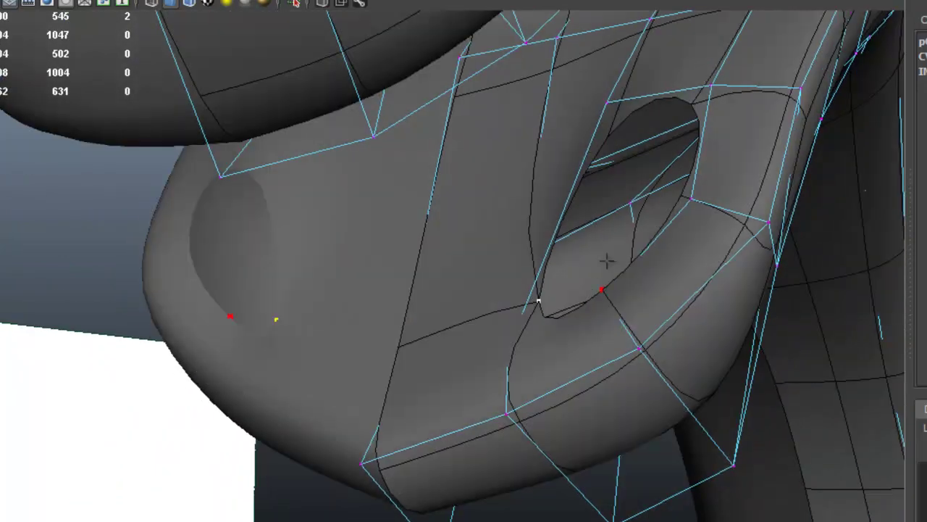
alt+drag(602, 245, 594, 259)
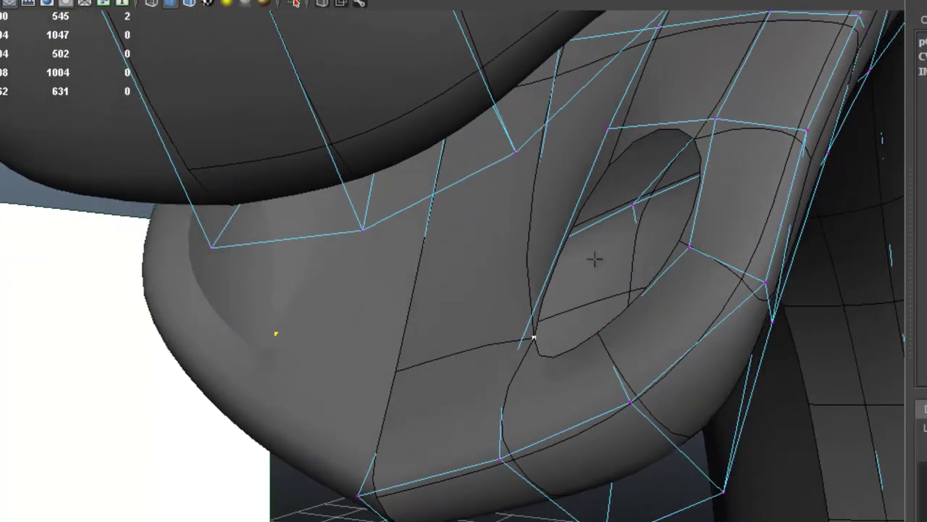
key(1)
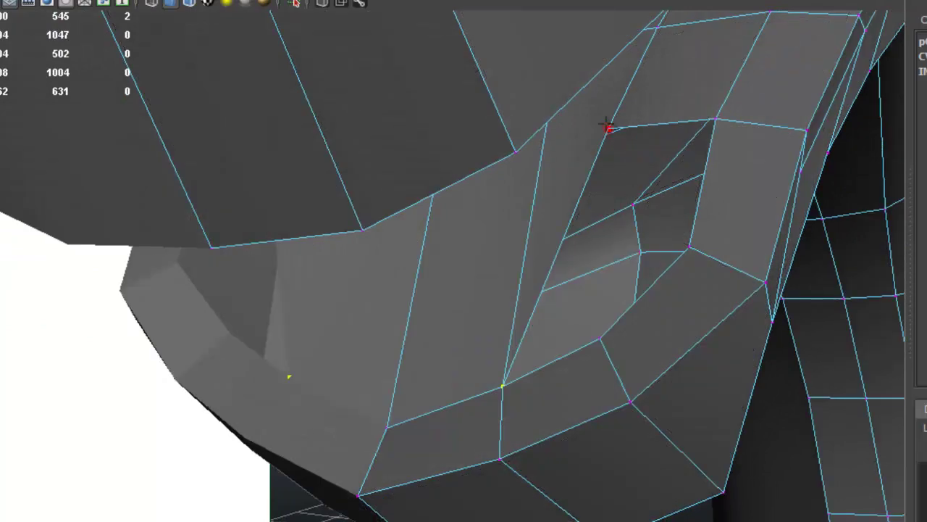
drag(597, 284, 599, 335)
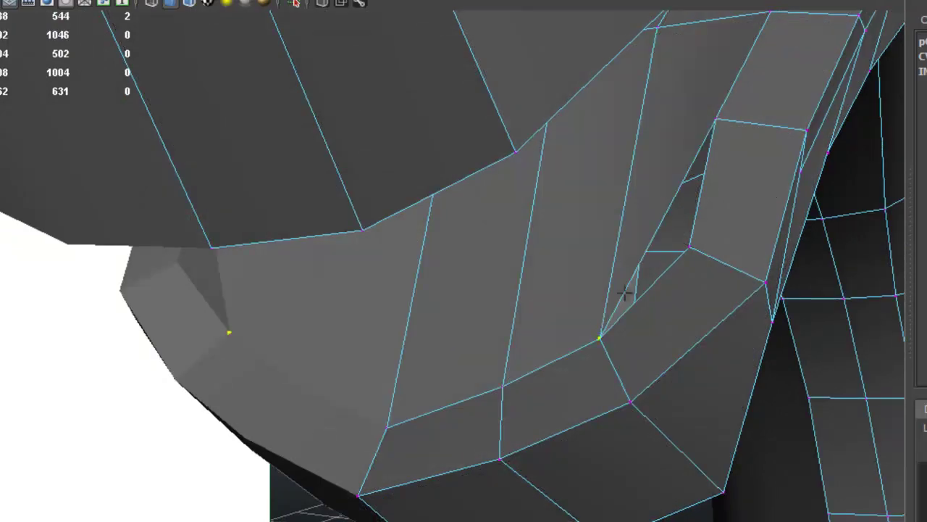
Step: Insert an extra vertical edge loop through the inner mouth wall beside the remaining corner gap with the Insert Edge Loop Tool
key(2)
mouse_move(707, 238)
alt+mouse_down()
mouse_move(726, 235)
mouse_move(699, 240)
mouse_move(708, 239)
alt+mouse_up()
key(3)
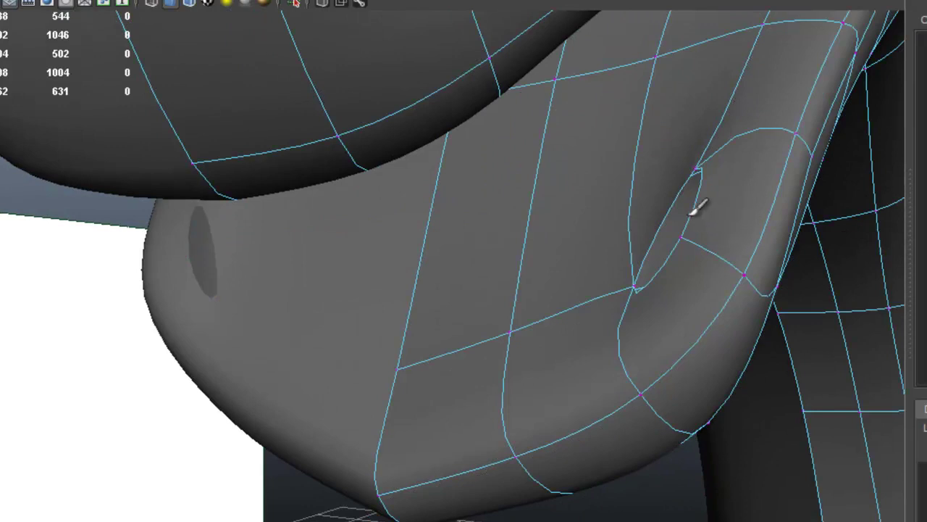
alt+drag(655, 155, 687, 139)
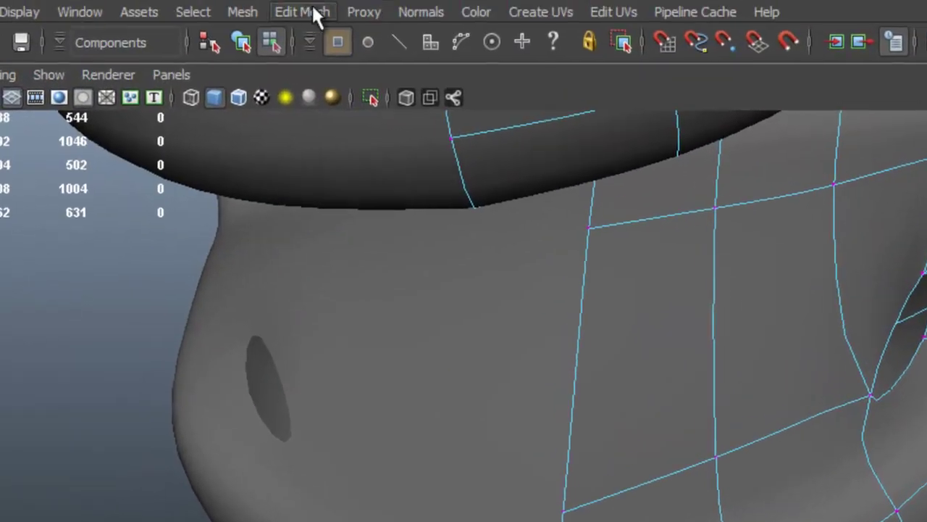
click(311, 13)
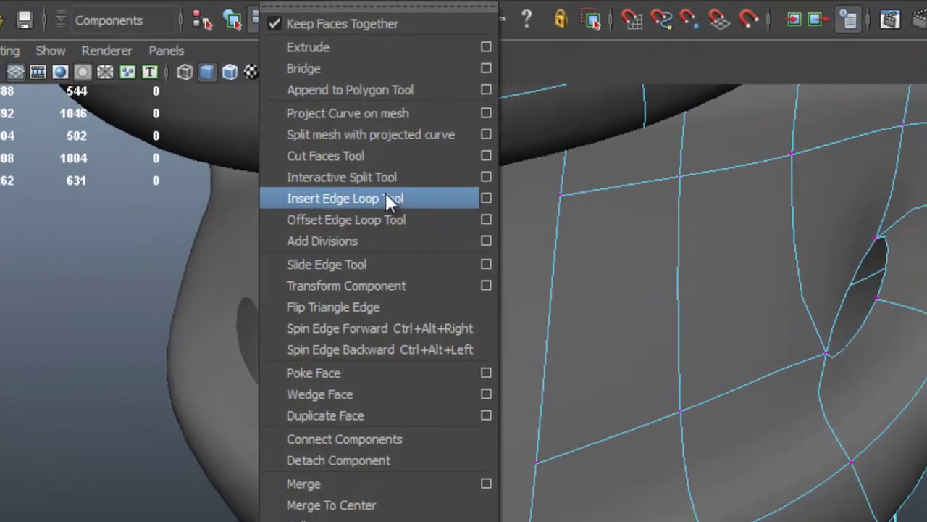
click(376, 231)
drag(739, 160, 710, 204)
key(g)
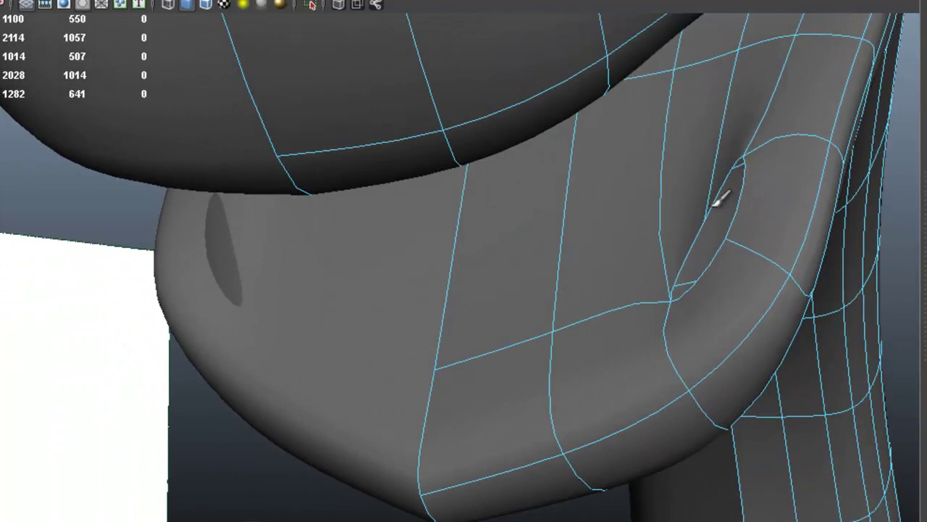
Step: Merge the new loop's lower wall vertex into the lower lip's rim vertex near the mouth corner with the Merge Vertex Tool
key(1)
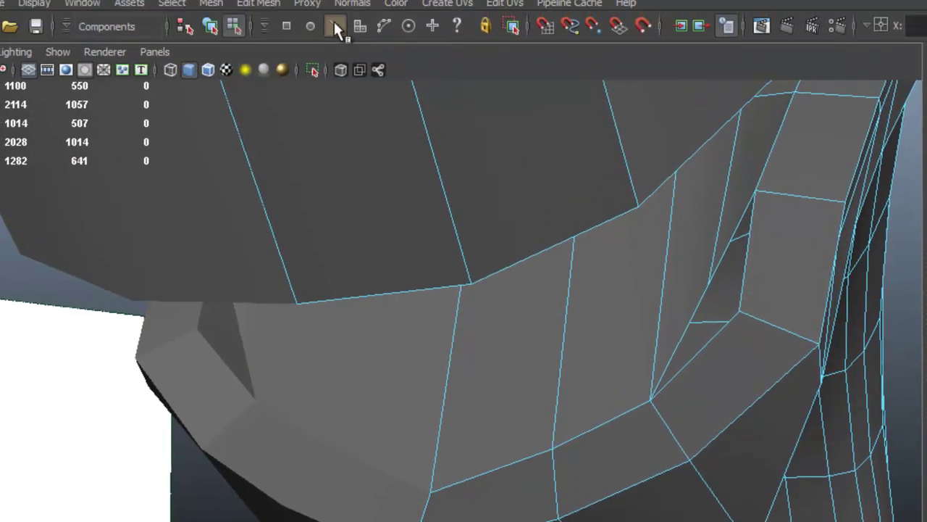
click(267, 19)
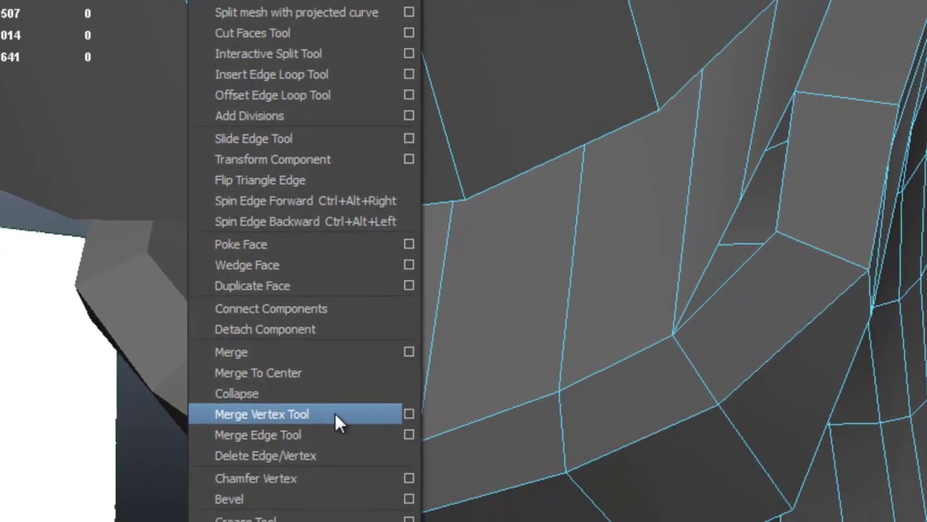
click(341, 457)
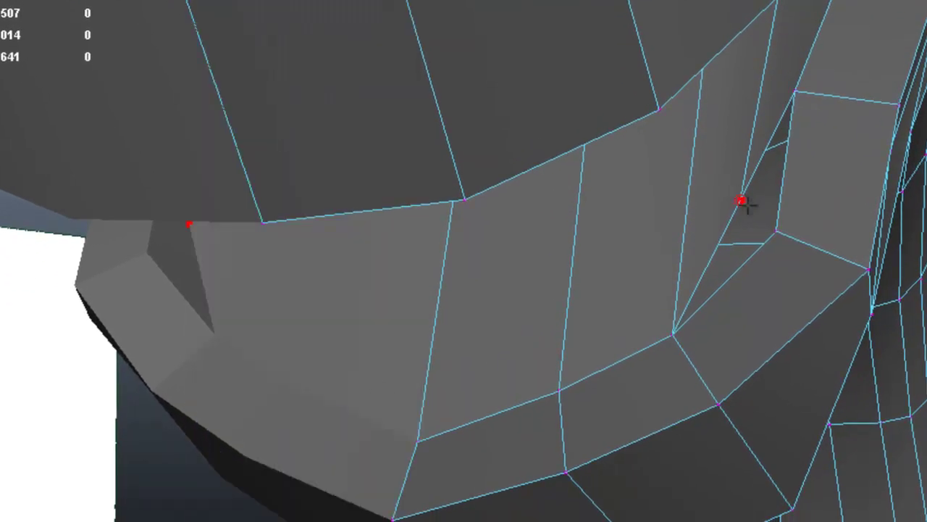
mouse_move(788, 237)
mouse_down()
mouse_move(858, 249)
mouse_move(894, 239)
mouse_move(888, 253)
mouse_up()
key(ctrl+z)
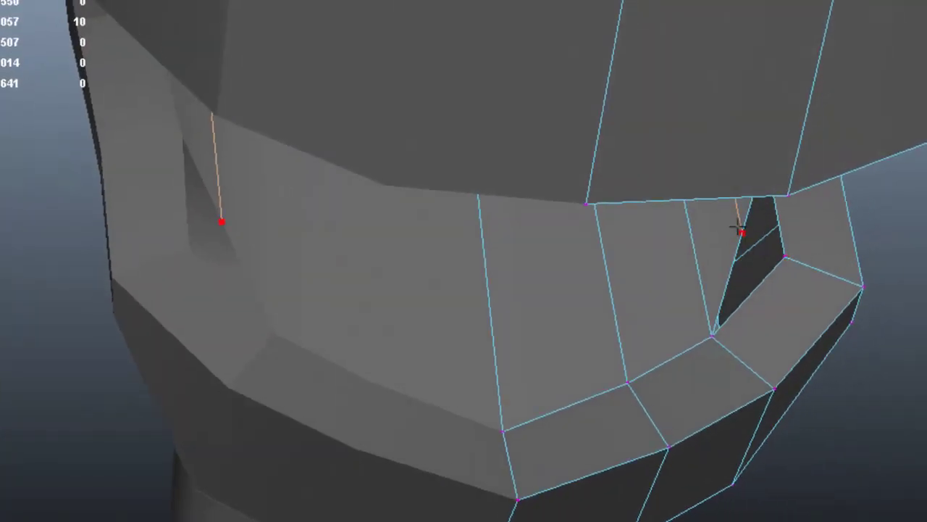
drag(786, 255, 787, 255)
alt+drag(795, 293, 716, 301)
key(3)
key(3)
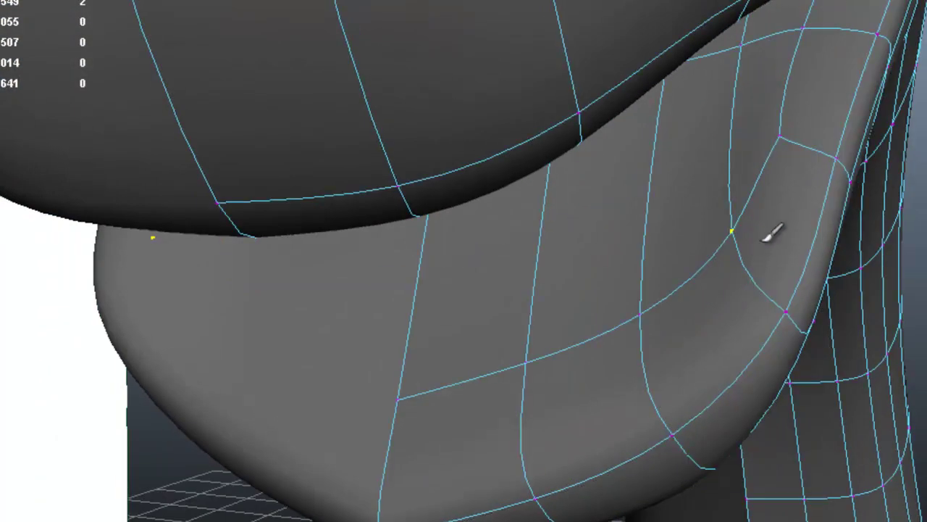
Step: Examine the smoothed inner mouth wall from the front and the open gap behind the upper lip from below
alt+right_drag(782, 226, 728, 214)
alt+right_drag(459, 229, 815, 245)
alt+drag(609, 169, 654, 161)
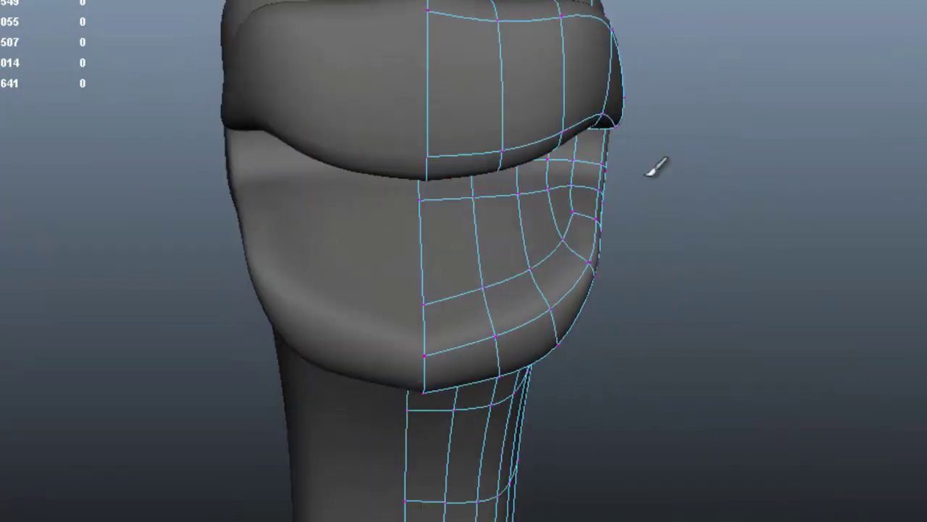
alt+drag(589, 220, 592, 109)
alt+middle_drag(592, 109, 582, 209)
alt+right_drag(497, 184, 547, 153)
alt+drag(547, 153, 253, 265)
mouse_move(252, 265)
alt+middle_down()
mouse_move(308, 171)
mouse_move(417, 204)
alt+middle_up()
alt+right_drag(380, 200, 520, 200)
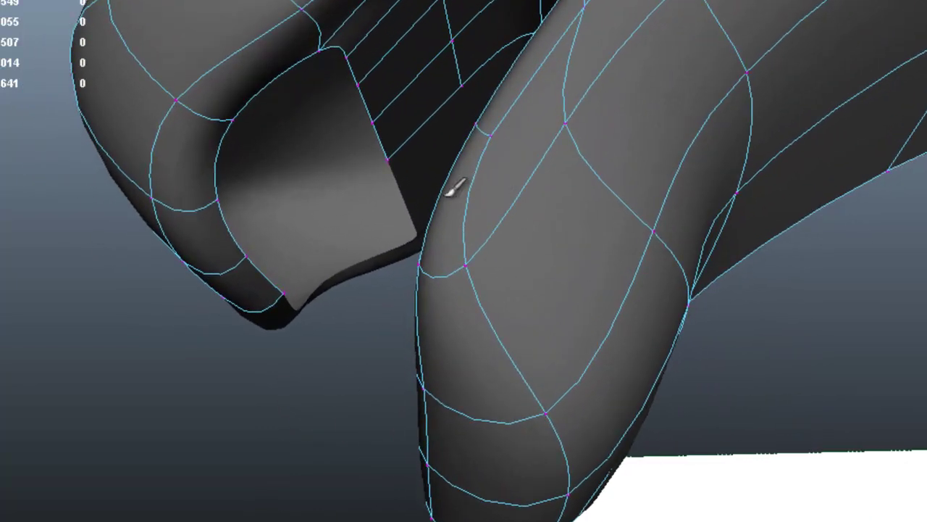
Step: Merge the inner wall's two upper vertices nearest the centre line into the matching vertices of the upper lip's inner rim
key(1)
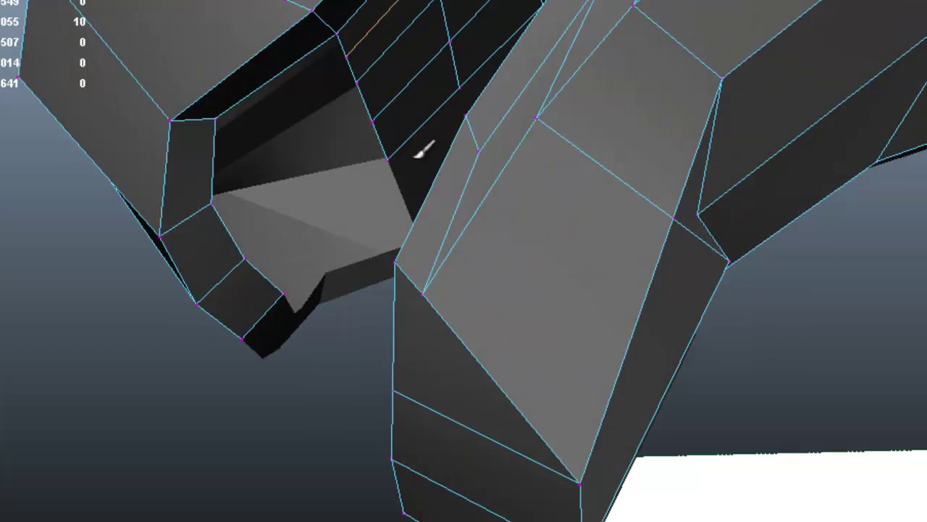
mouse_move(382, 28)
right_down()
mouse_move(376, 18)
mouse_move(391, 30)
right_up()
alt+drag(410, 60, 659, 136)
alt+drag(689, 164, 664, 185)
alt+drag(708, 210, 724, 138)
alt+drag(714, 180, 511, 244)
alt+middle_drag(511, 245, 468, 194)
alt+drag(468, 195, 460, 158)
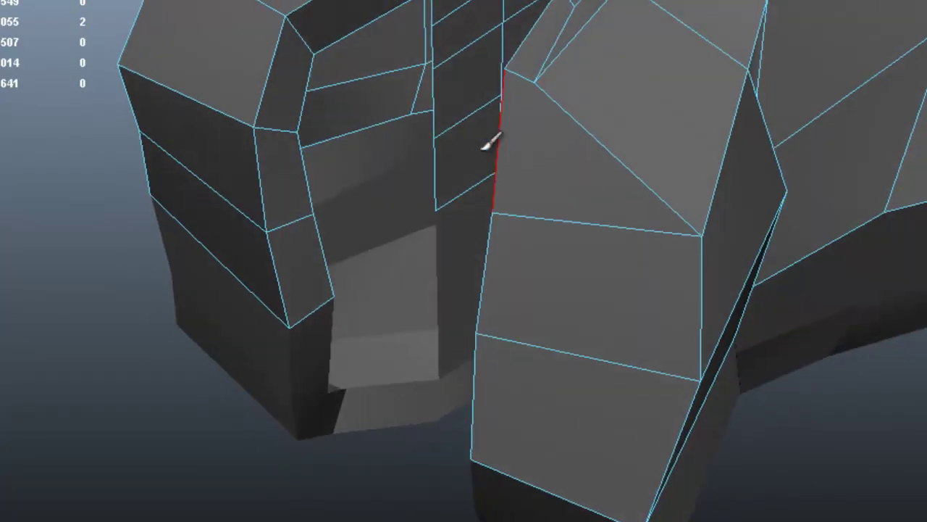
click(202, 0)
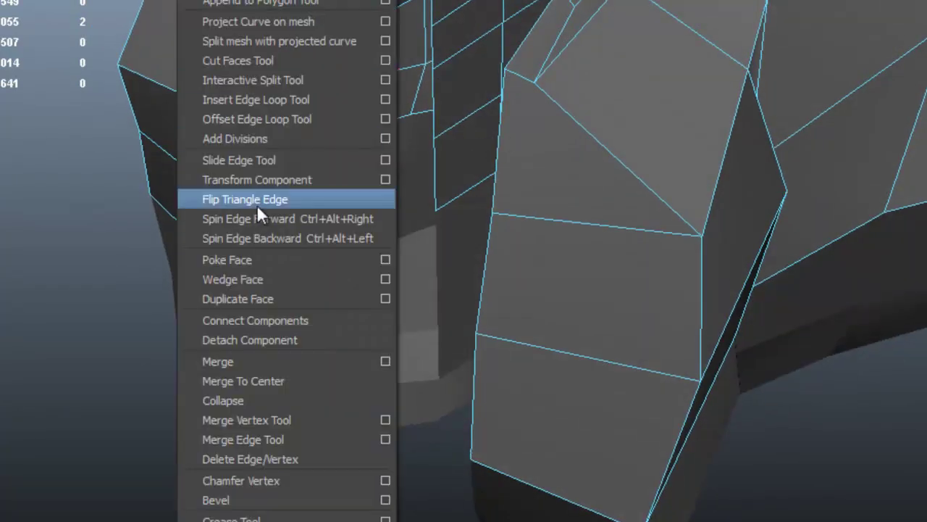
click(312, 419)
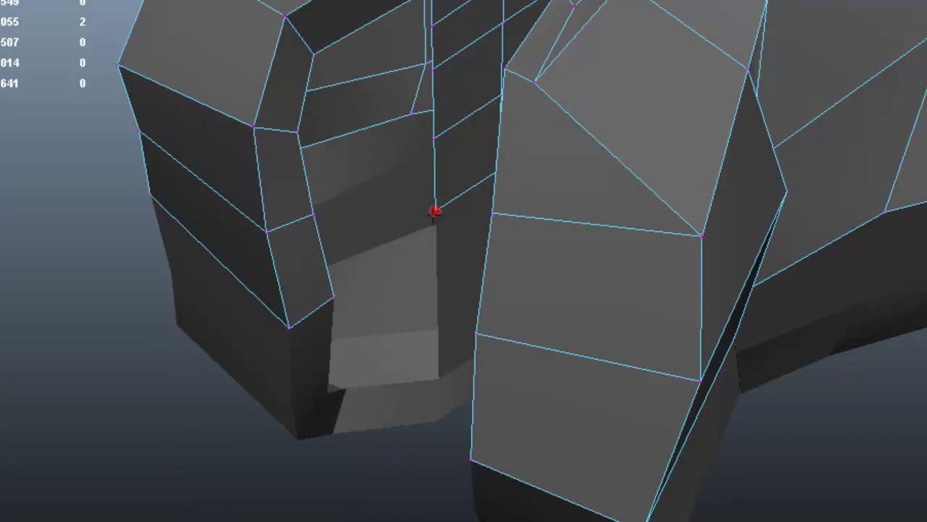
drag(331, 297, 331, 298)
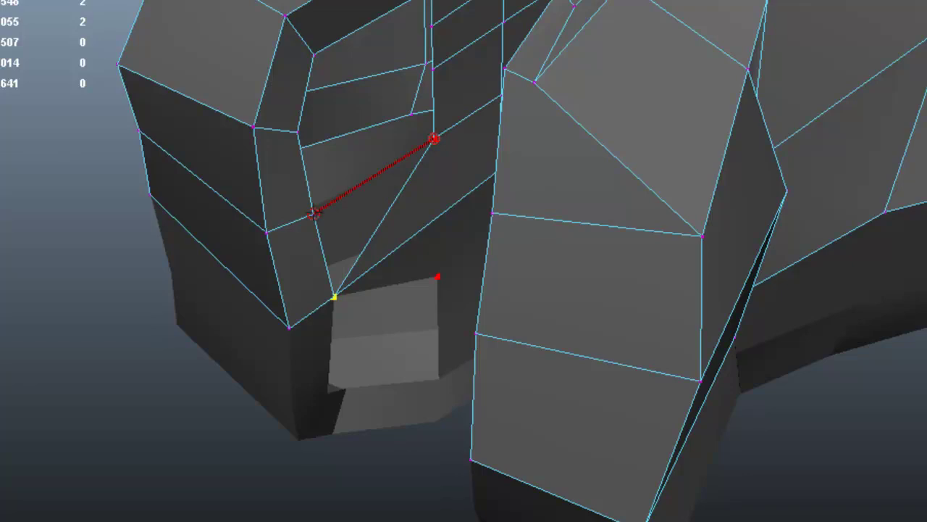
drag(313, 213, 314, 214)
Step: Merge the inner wall's remaining upper vertices towards the mouth corner into the upper lip's inner rim and preview the mesh smoothed
alt+drag(432, 114, 410, 142)
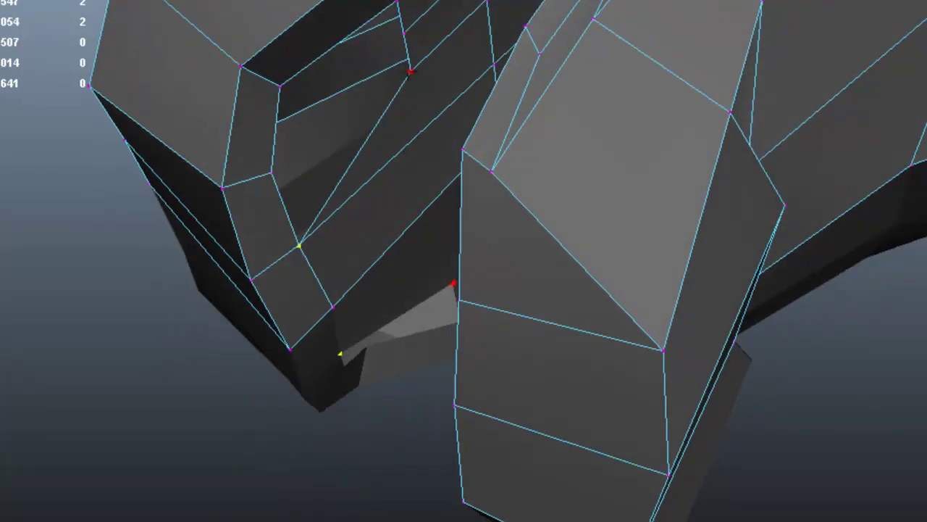
drag(271, 171, 245, 134)
drag(192, 187, 162, 207)
key(2)
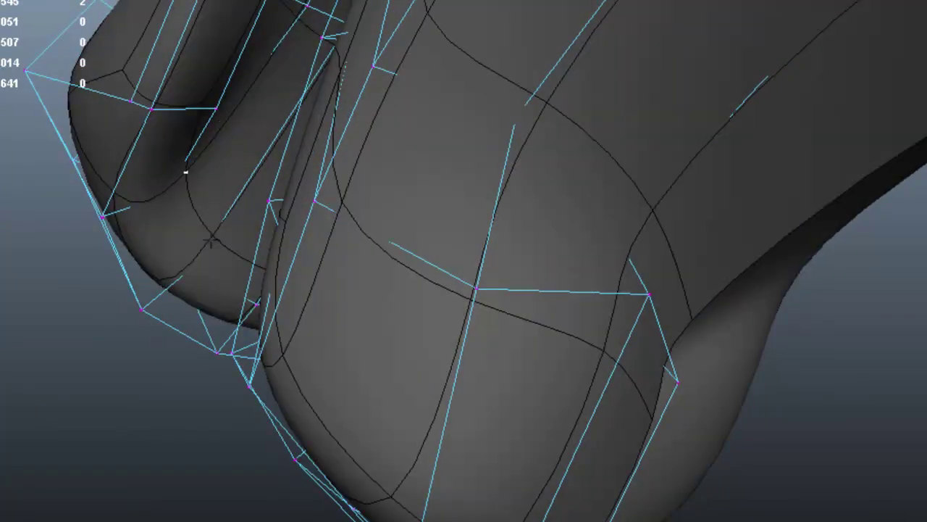
key(3)
Step: Reposition the edges under the head where the lower jaw meets the throat to refine the underside of the jaw
alt+drag(324, 109, 476, 325)
alt+middle_drag(476, 326, 561, 336)
alt+drag(561, 337, 515, 244)
alt+middle_drag(516, 245, 564, 234)
alt+drag(564, 234, 550, 191)
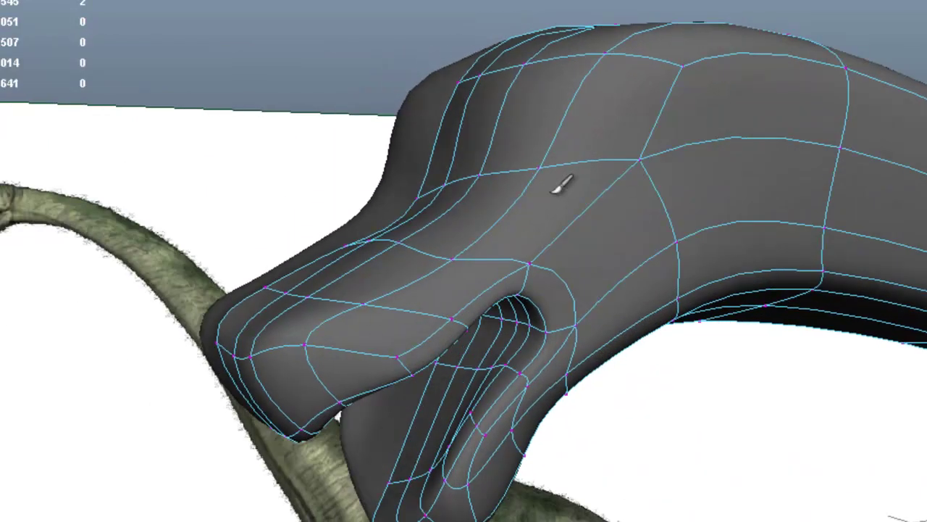
right_drag(569, 115, 563, 69)
alt+drag(563, 68, 483, 427)
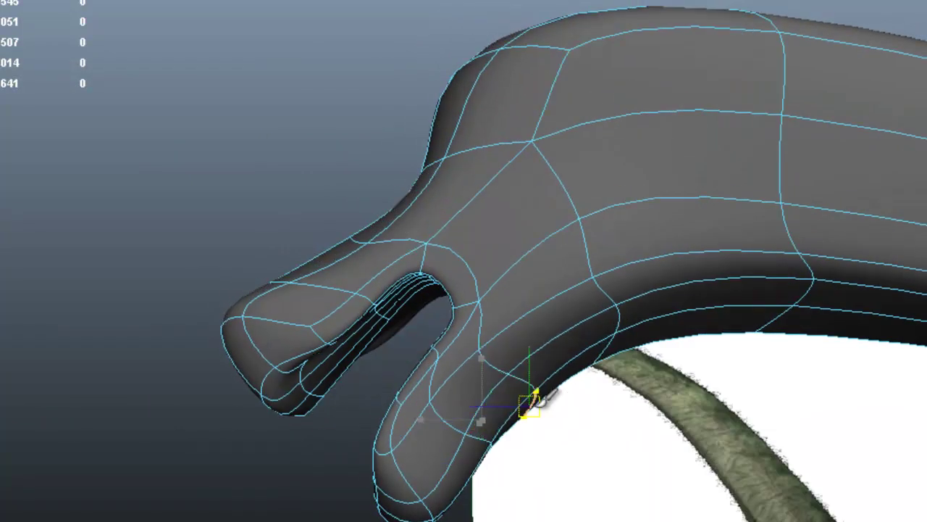
alt+drag(561, 362, 552, 384)
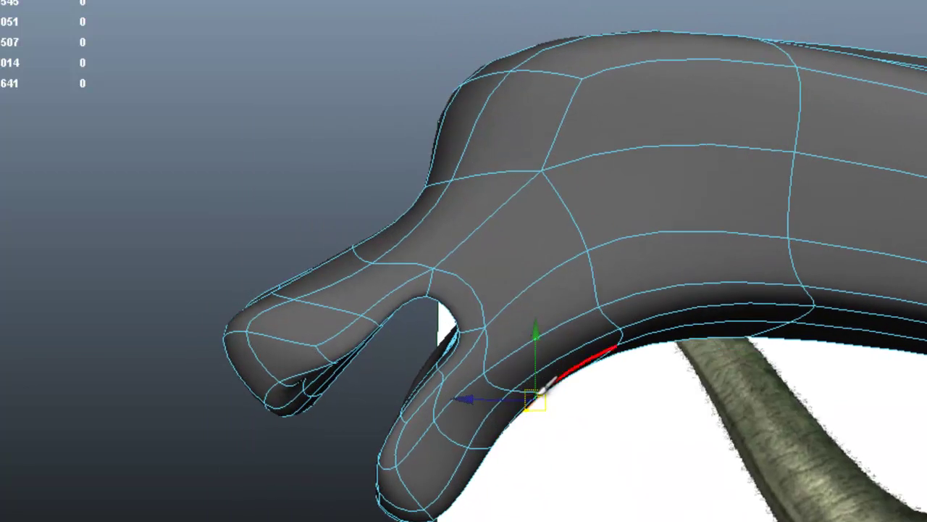
drag(484, 386, 607, 348)
click(548, 380)
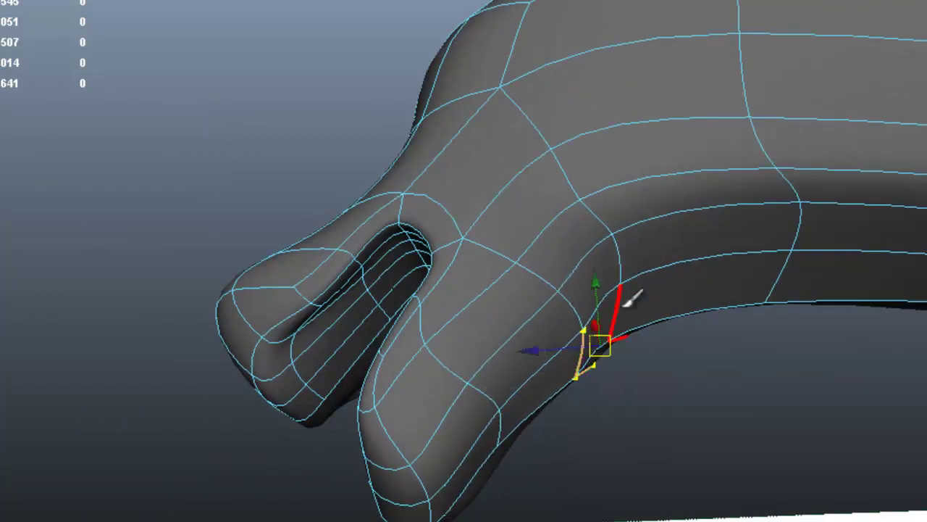
alt+drag(613, 302, 600, 319)
alt+drag(507, 424, 587, 437)
alt+drag(436, 221, 440, 252)
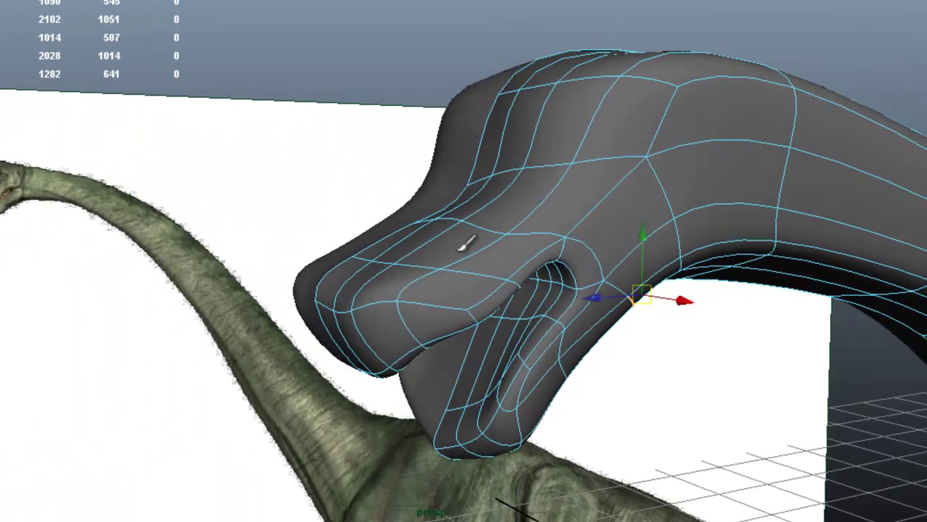
Step: Compare the head with the blue dinosaur reference photo and select the edge along the rear side of the lower jaw
key(alt+Tab)
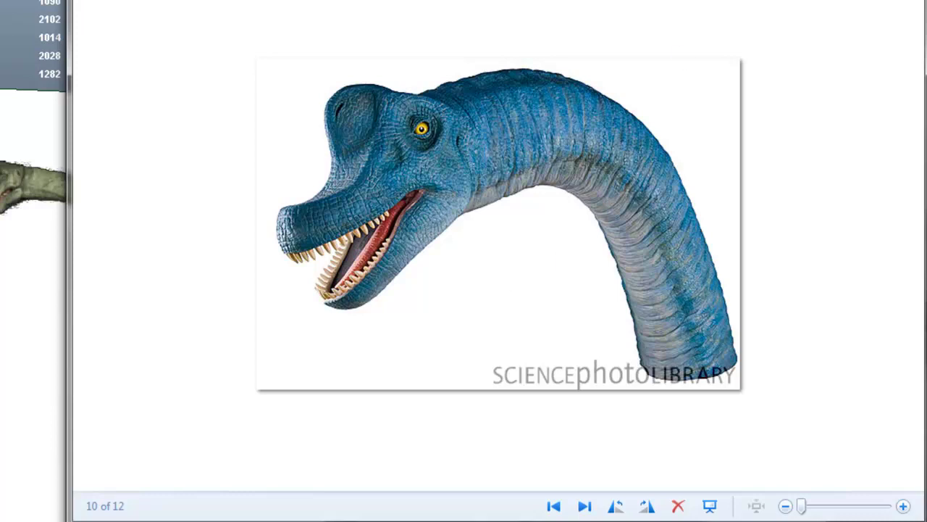
key(alt+Tab)
alt+drag(599, 340, 547, 318)
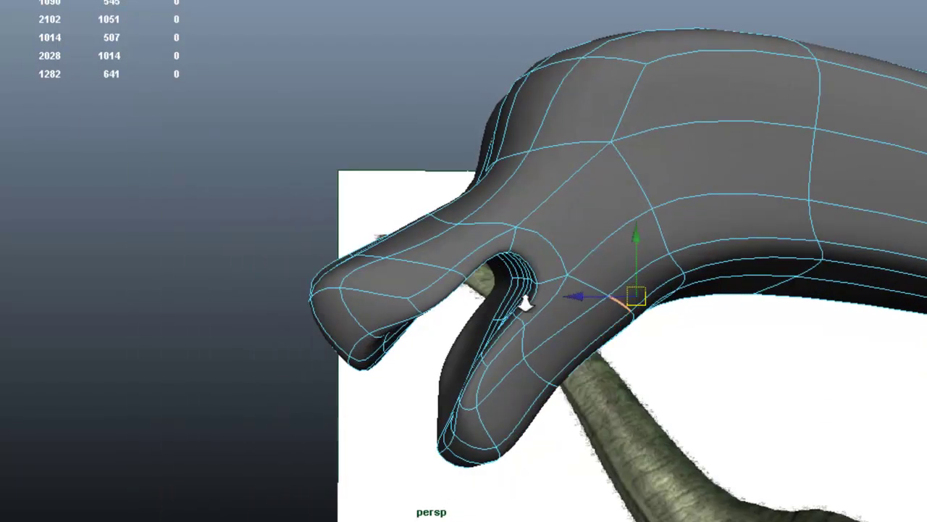
alt+right_drag(528, 305, 600, 311)
alt+drag(606, 306, 525, 376)
click(595, 323)
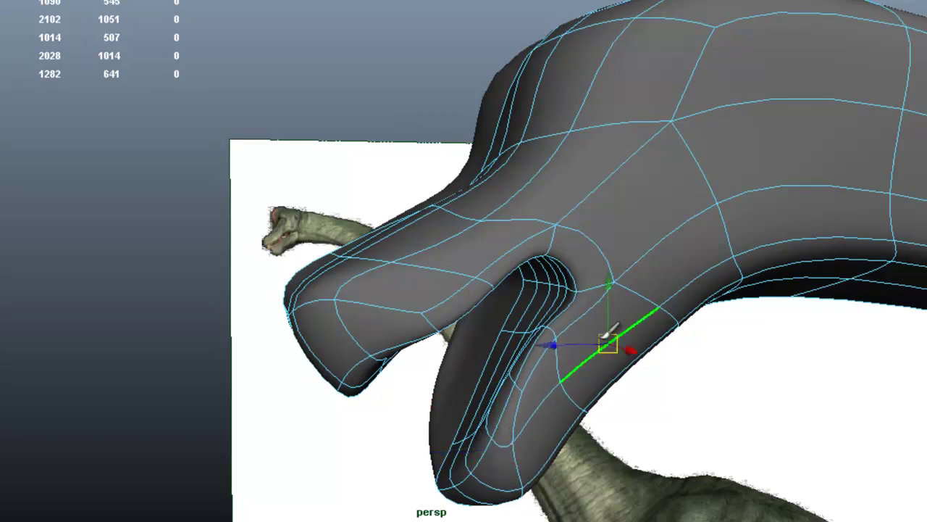
alt+right_drag(681, 279, 476, 245)
alt+drag(476, 244, 736, 248)
alt+right_drag(736, 248, 465, 253)
alt+drag(465, 252, 502, 294)
alt+right_drag(503, 294, 523, 271)
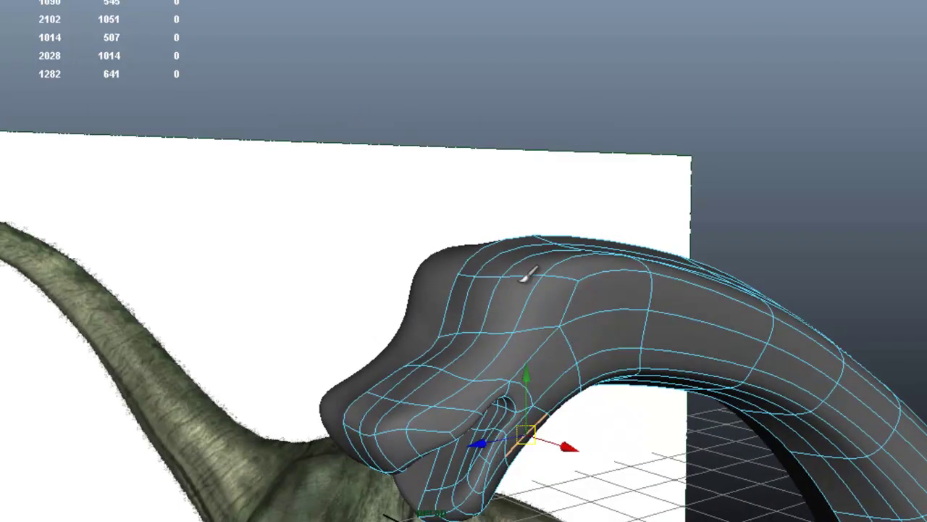
Step: Consult the front-view head reference, select the crown's upper side edges and enable soft selection with a radius covering the neighbouring edges
key(alt+Tab)
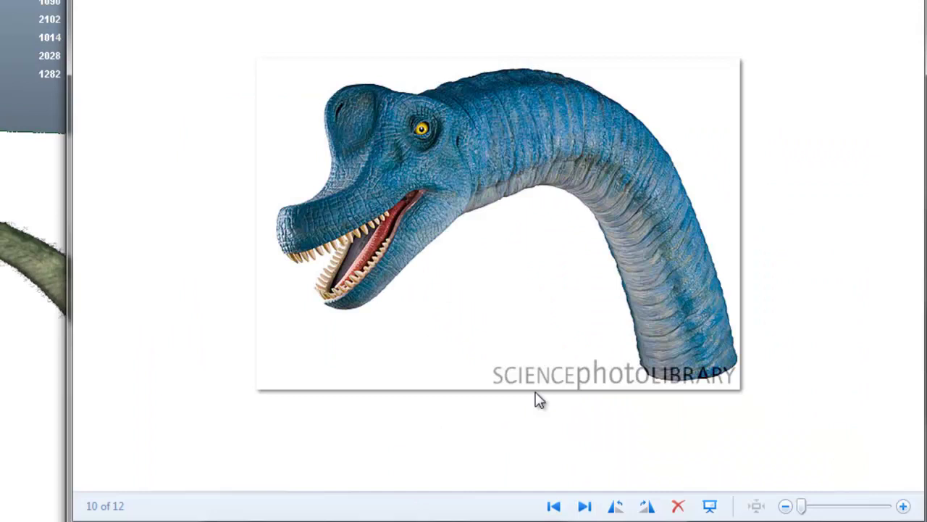
click(554, 506)
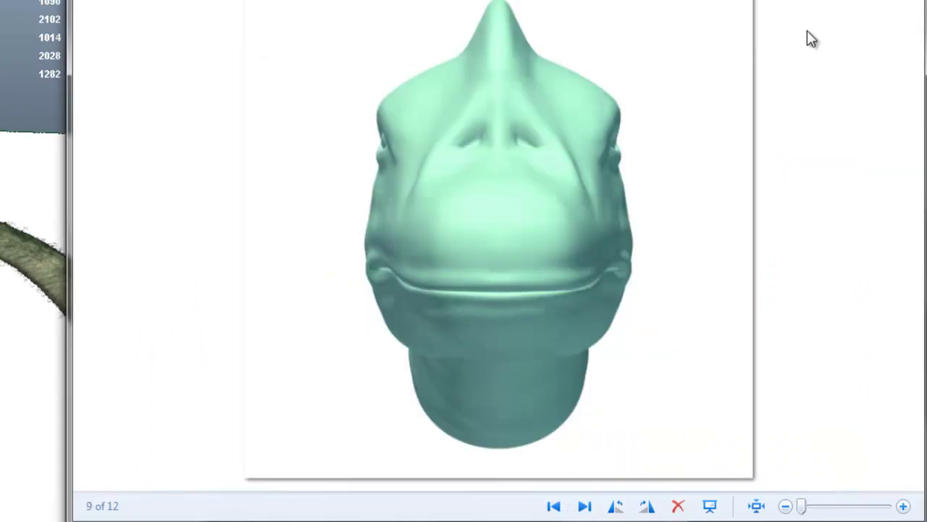
key(alt+Tab)
alt+drag(618, 141, 659, 149)
double_click(609, 122)
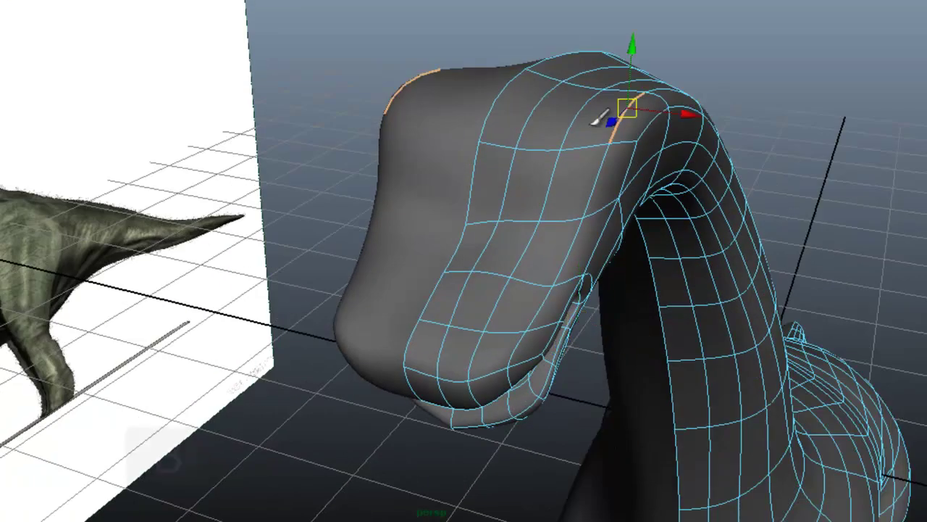
key(b)
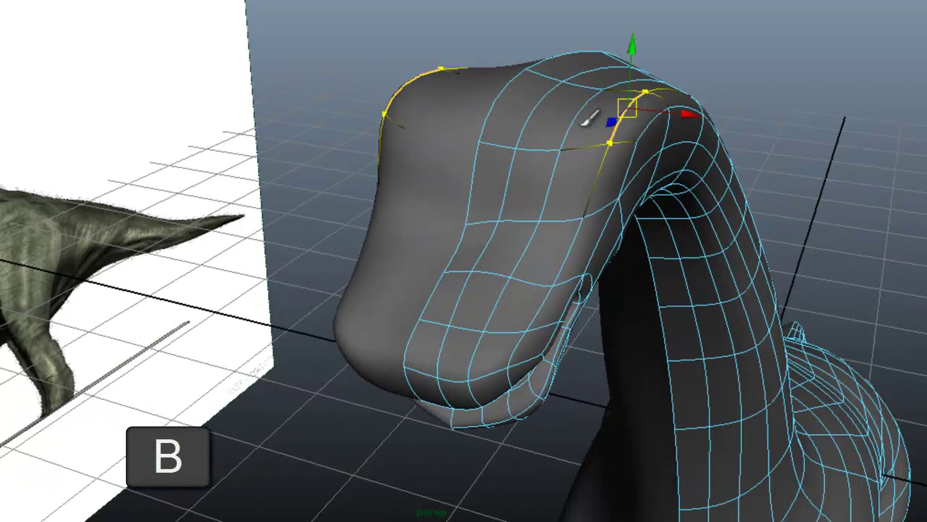
drag(606, 121, 682, 110)
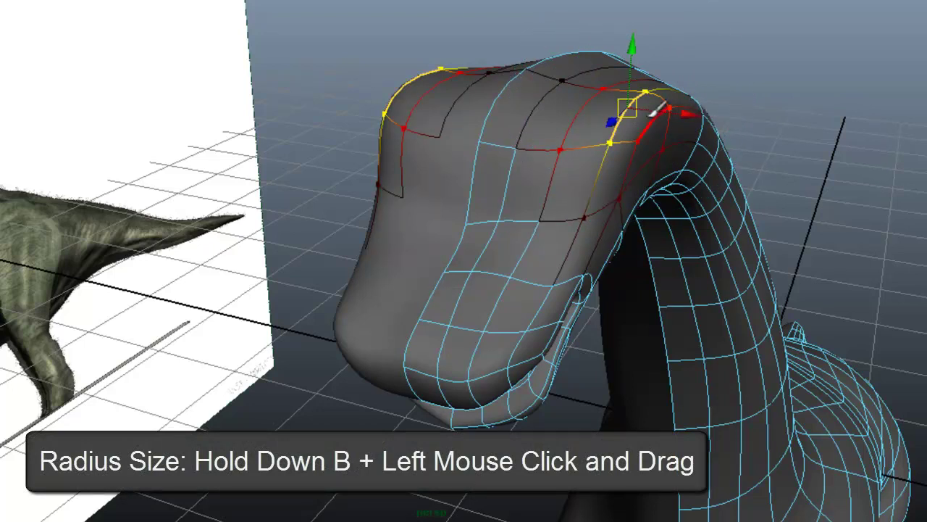
drag(613, 115, 592, 129)
Step: Pull the crown's soft-selected outer edges down and inward to round off the top of the head
alt+drag(661, 131, 704, 110)
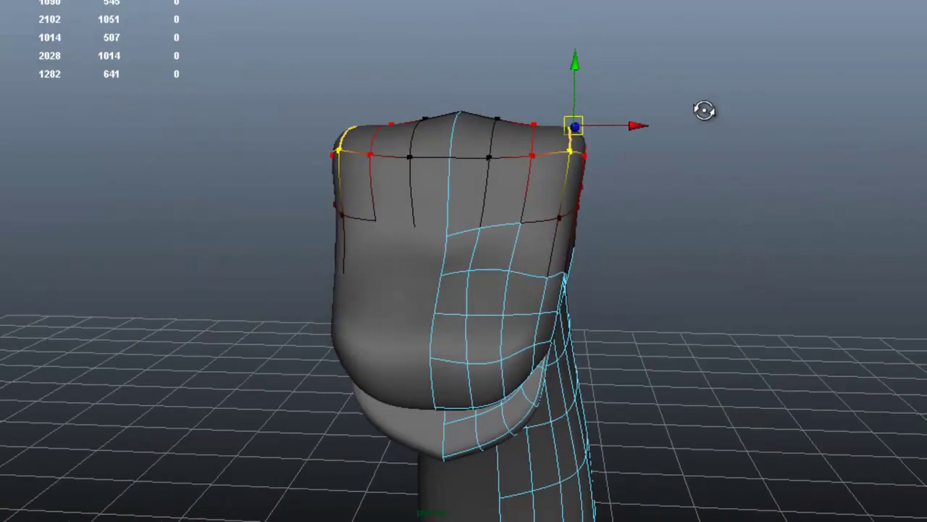
drag(589, 117, 505, 115)
click(519, 131)
alt+drag(598, 142, 501, 152)
click(669, 154)
alt+drag(599, 154, 693, 154)
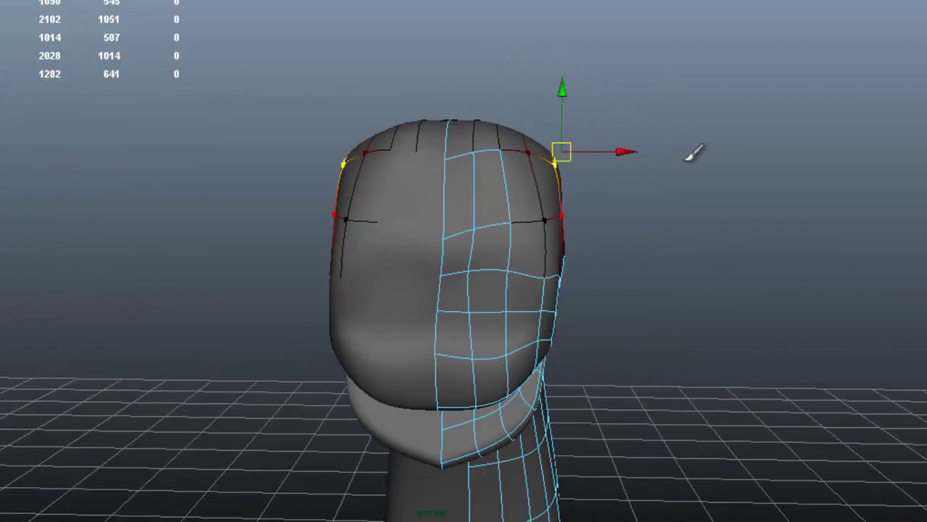
drag(564, 143, 555, 166)
alt+middle_drag(586, 173, 638, 23)
alt+drag(644, 190, 641, 166)
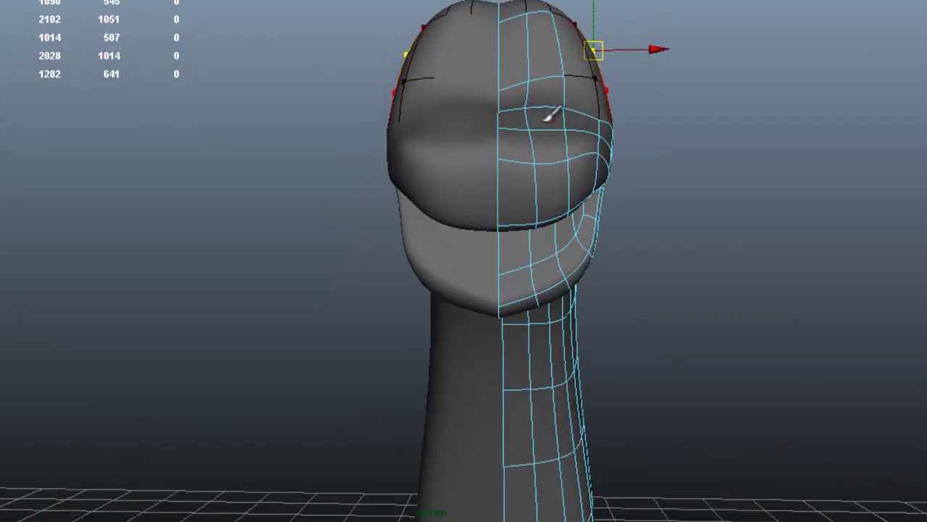
Step: Reshape the dip between the crown and the snout with a soft-selected edge row and turn soft selection off
mouse_move(536, 128)
mouse_down()
mouse_move(594, 137)
mouse_move(572, 106)
mouse_move(534, 139)
mouse_move(467, 145)
mouse_move(548, 159)
mouse_move(722, 118)
mouse_up()
click(605, 131)
click(576, 111)
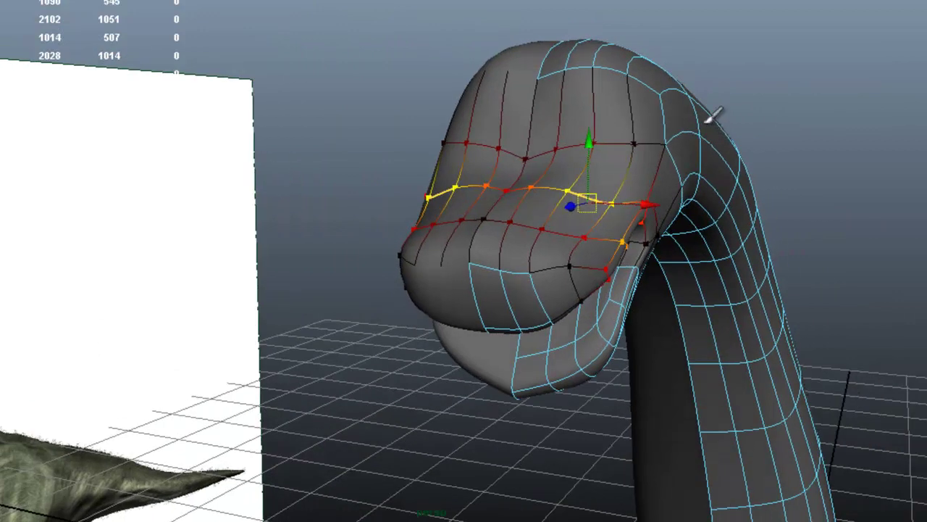
key(b)
click(618, 118)
Step: Select the edges running across the underside of the throat behind the lower jaw and reposition them to smooth the transition
alt+drag(678, 159, 586, 160)
alt+drag(727, 204, 616, 197)
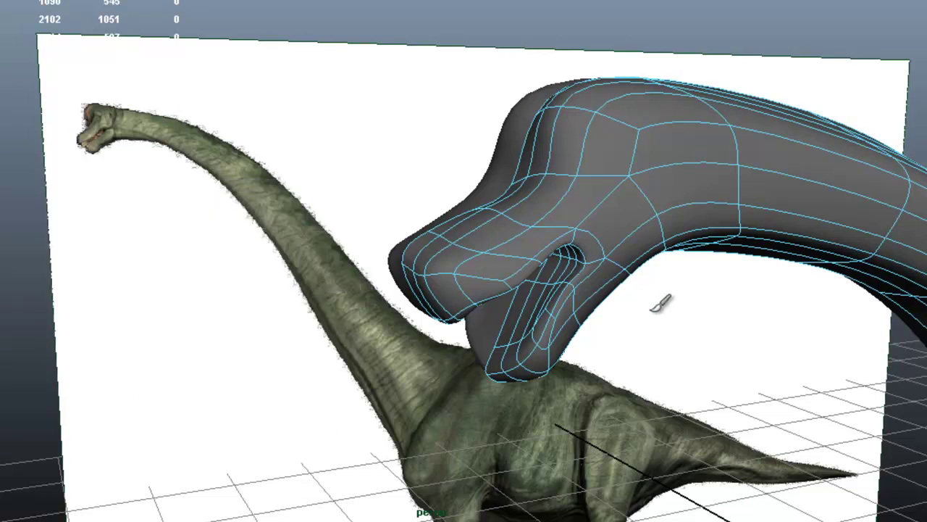
alt+drag(726, 292, 641, 221)
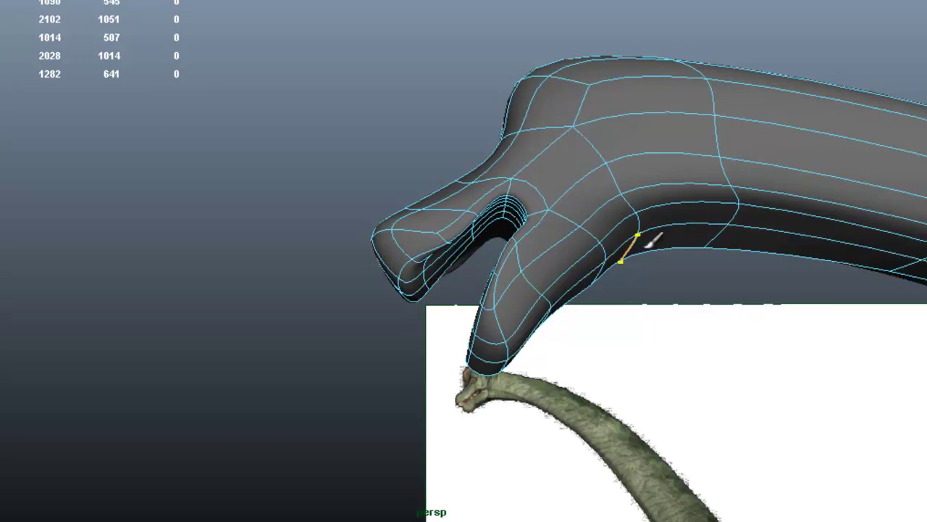
click(658, 246)
alt+drag(655, 249, 696, 326)
shift+click(642, 235)
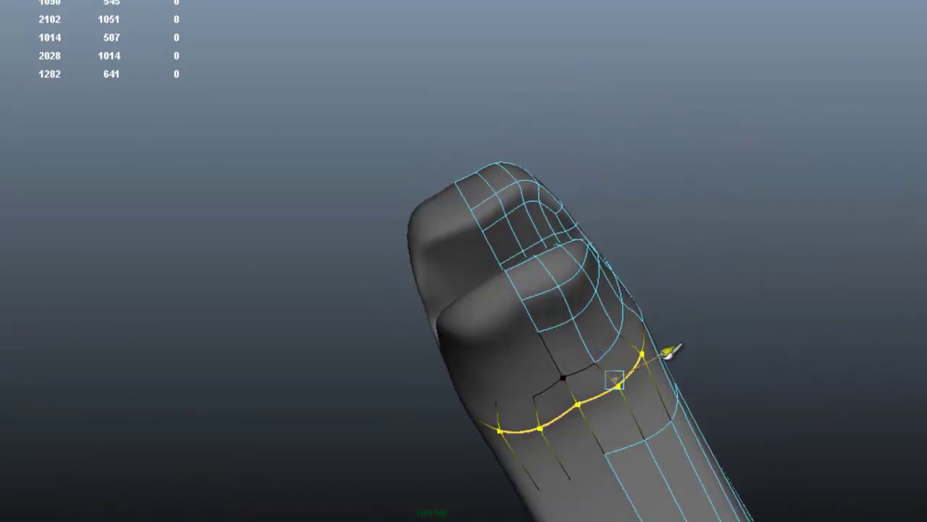
alt+drag(669, 355, 654, 372)
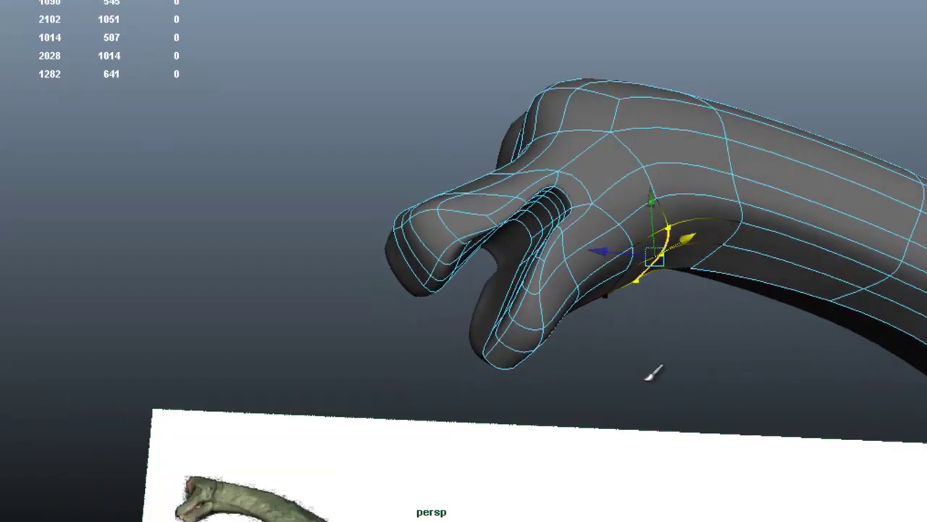
Step: Reposition the lower side edge of the neck just behind the throat
click(735, 232)
mouse_move(744, 207)
mouse_down()
mouse_move(714, 227)
mouse_move(746, 203)
mouse_up()
alt+drag(725, 211, 739, 195)
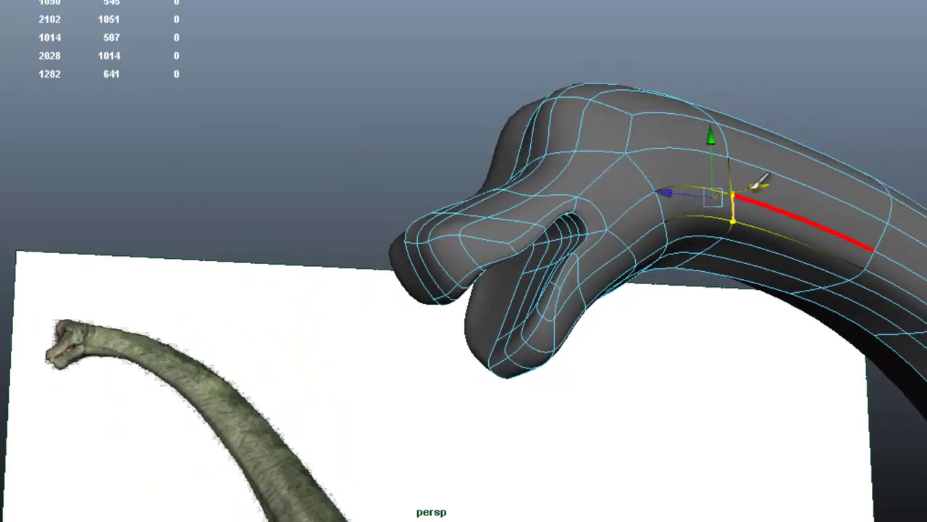
alt+drag(794, 192, 681, 242)
alt+middle_drag(679, 238, 690, 240)
Step: Adjust the height of the edges along the snout's bridge below the crown to refine the head's profile
alt+right_drag(599, 195, 664, 194)
alt+drag(615, 191, 594, 194)
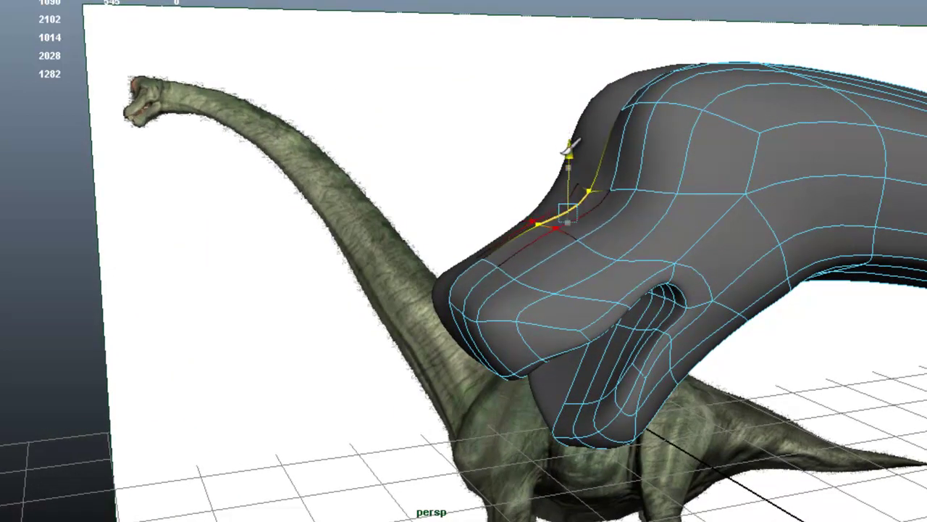
click(603, 164)
alt+drag(603, 163, 597, 140)
click(708, 142)
Step: Reposition the edge on the side of the upper lip near the front of the snout
alt+drag(693, 194, 500, 334)
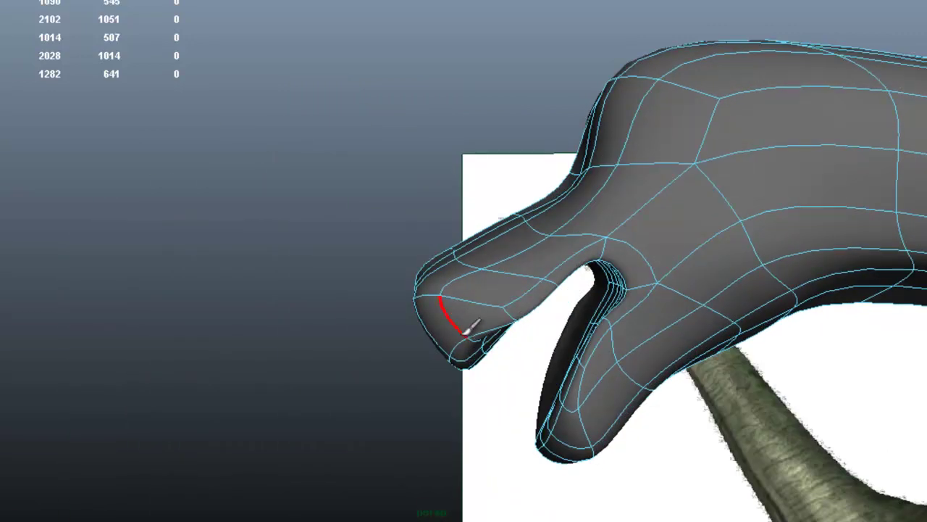
alt+drag(465, 323, 592, 298)
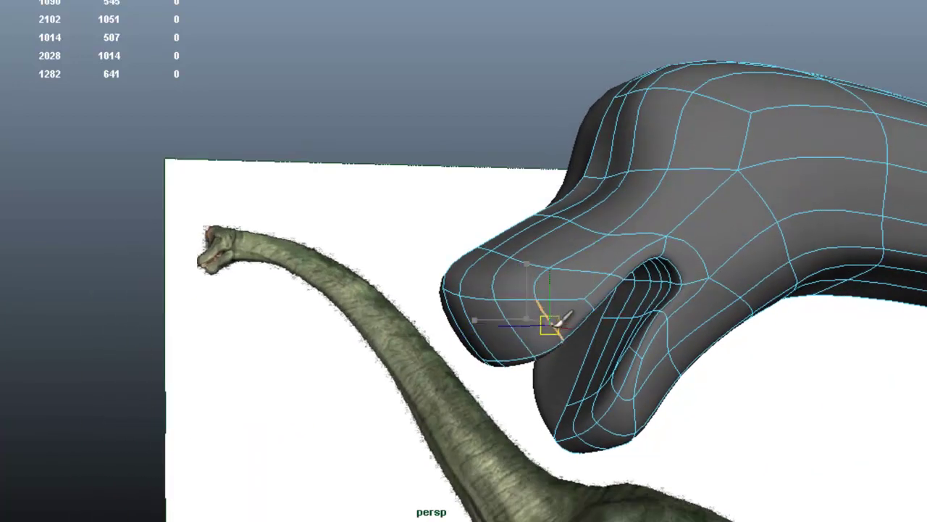
alt+drag(536, 322, 518, 165)
click(618, 219)
click(509, 101)
Step: Adjust the upper edge at the corner of the mouth and check the head and neck profile
alt+drag(509, 102, 599, 201)
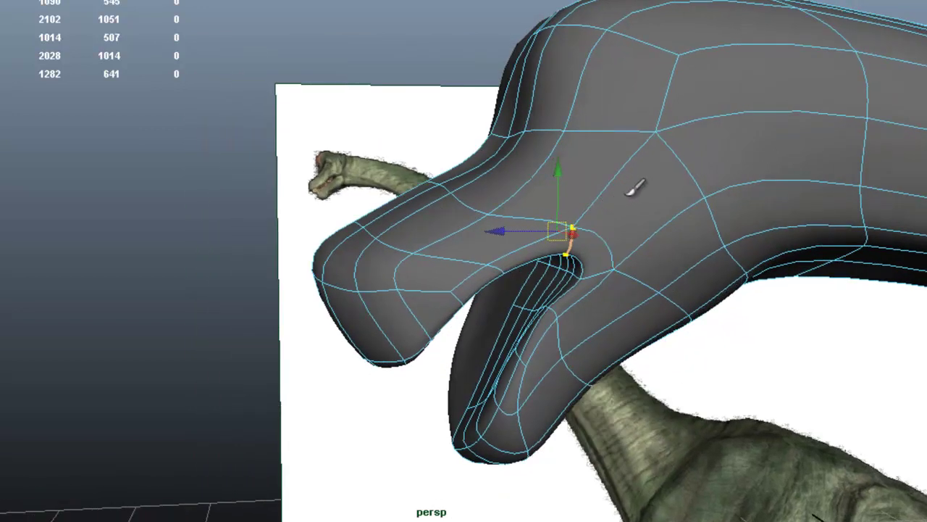
alt+drag(640, 162, 619, 150)
click(581, 115)
alt+drag(583, 115, 519, 109)
alt+drag(572, 129, 422, 176)
mouse_move(423, 176)
alt+middle_down()
mouse_move(450, 168)
mouse_move(398, 149)
alt+middle_up()
mouse_move(399, 148)
alt+mouse_down()
mouse_move(481, 170)
mouse_move(411, 177)
alt+mouse_up()
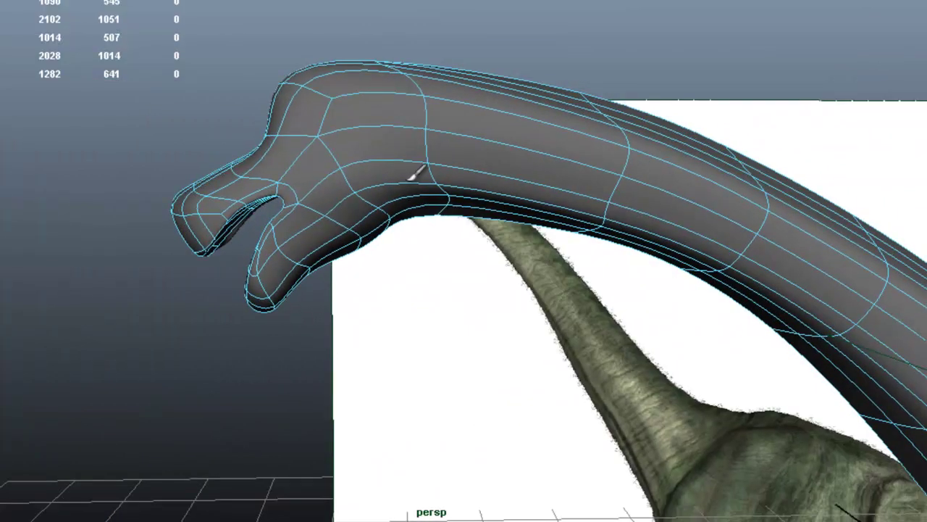
Step: Select the faces along the front inside of the lower jaw, adjust their height and return to edge selection
alt+right_drag(607, 254, 357, 219)
alt+drag(357, 220, 540, 349)
right_drag(538, 352, 536, 303)
click(511, 379)
shift+click(549, 370)
alt+drag(573, 360, 413, 356)
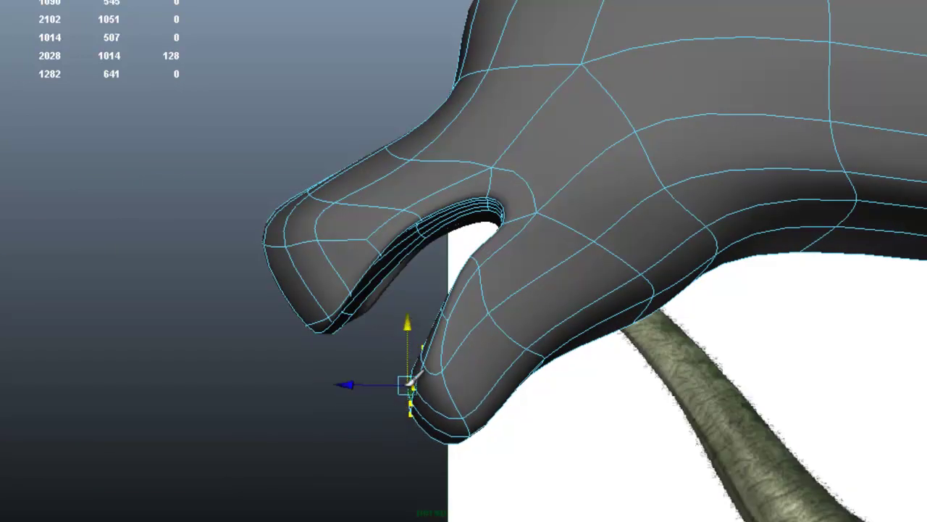
alt+drag(439, 355, 610, 343)
right_drag(638, 257, 634, 218)
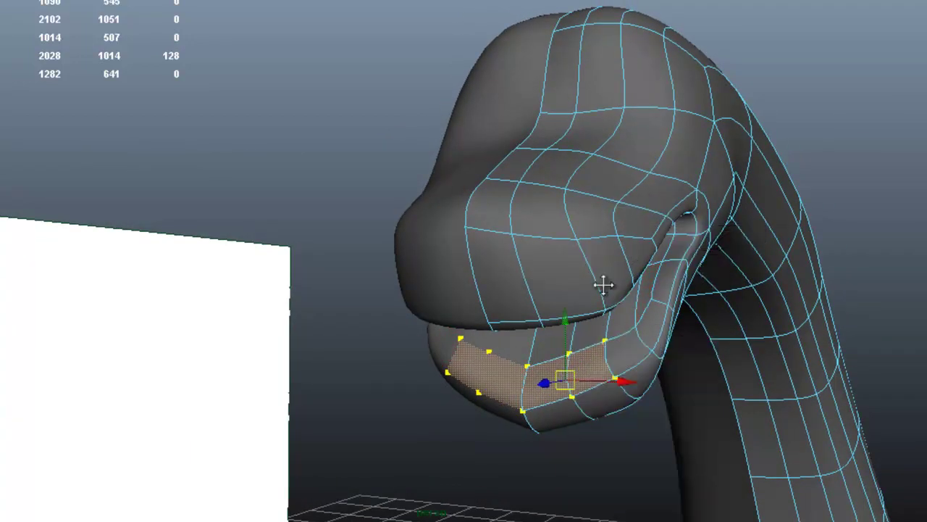
Step: Refine the edges along the lips of the upper and lower jaws, working from beneath the head
alt+middle_drag(611, 295, 587, 252)
click(588, 311)
click(589, 311)
alt+drag(588, 312, 451, 333)
alt+drag(596, 214, 317, 145)
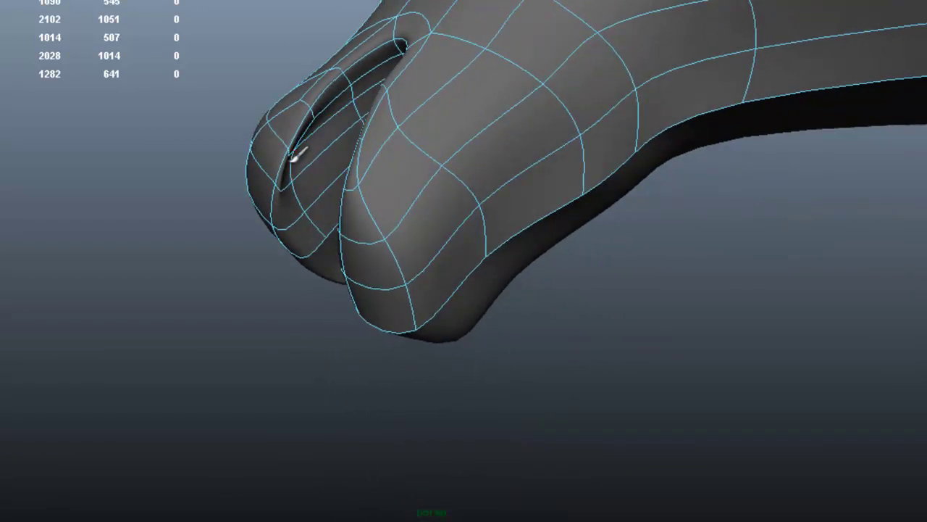
drag(274, 179, 298, 170)
drag(236, 183, 246, 180)
alt+drag(349, 175, 406, 229)
double_click(348, 221)
middle_drag(415, 227, 427, 233)
Step: Adjust the edge at the rear corner of the mouth and undo the last edit
alt+drag(420, 217, 624, 226)
click(685, 138)
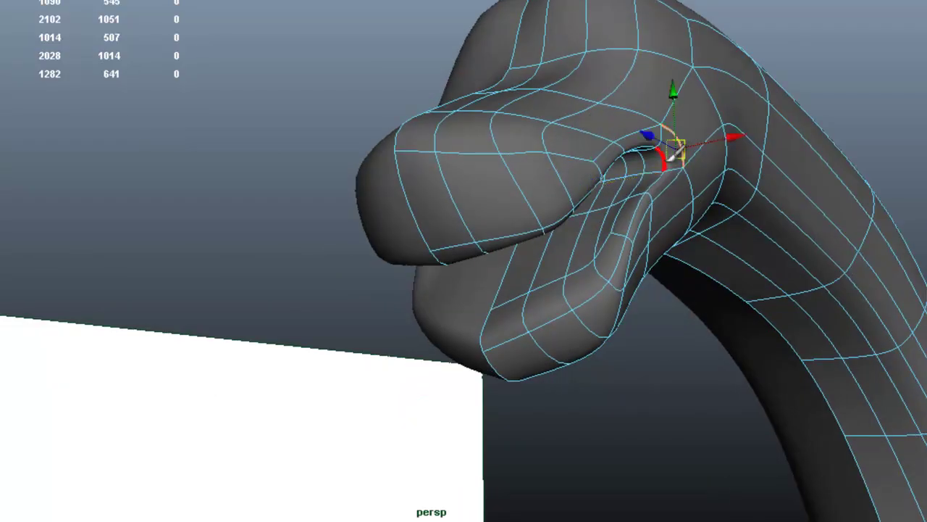
alt+drag(665, 158, 562, 104)
double_click(563, 108)
key(ctrl+z)
Step: Compare the silhouette of the head, neck and body with the reference image in the side view
click(701, 220)
alt+right_drag(718, 248, 709, 287)
alt+middle_drag(709, 287, 700, 219)
alt+drag(706, 212, 467, 125)
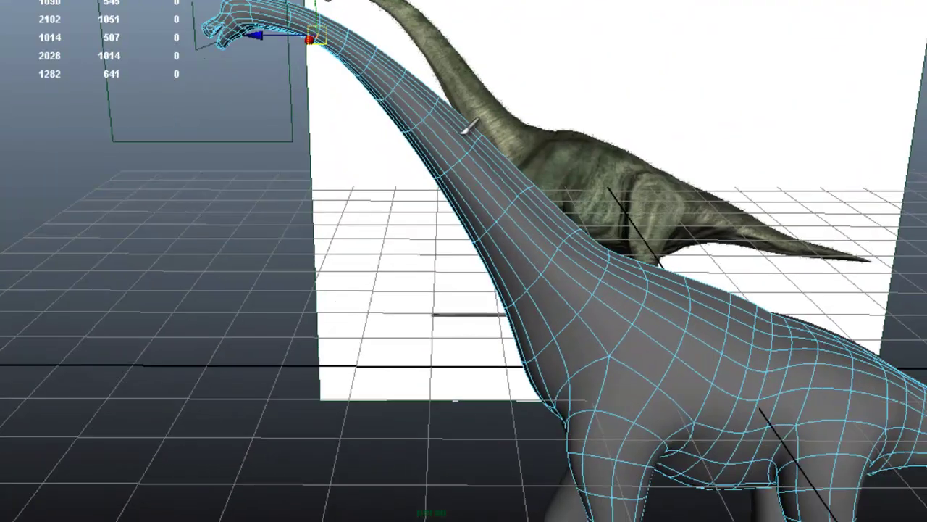
key(space)
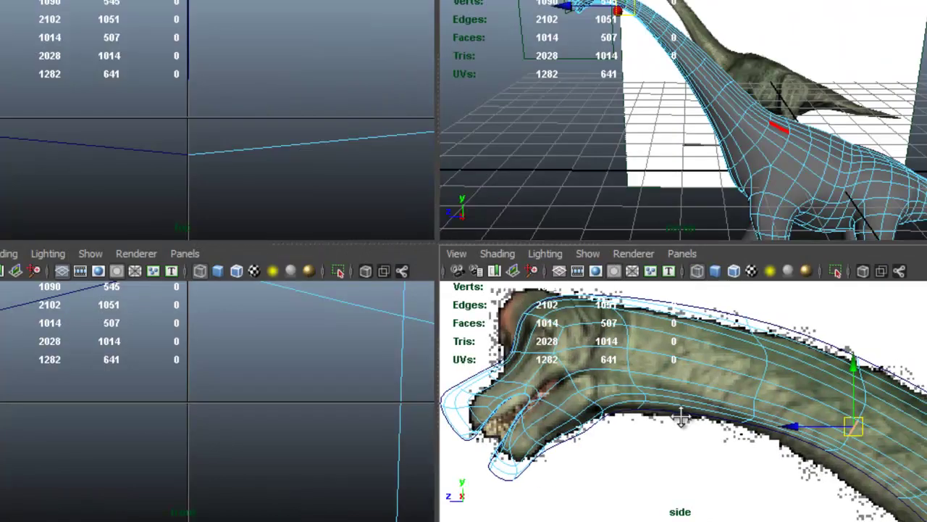
alt+middle_drag(681, 417, 649, 421)
scroll(761, 430, down, 5)
alt+middle_drag(815, 489, 767, 413)
scroll(729, 377, up, 5)
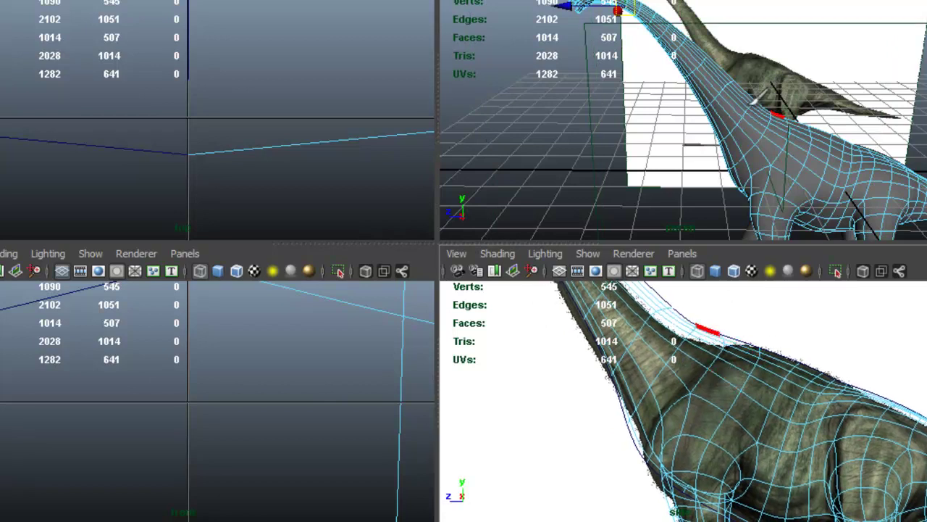
key(space)
Step: Reposition the upper edge rows at the base of the neck to sharpen its transition into the back
scroll(588, 222, up, 2)
alt+drag(620, 236, 703, 265)
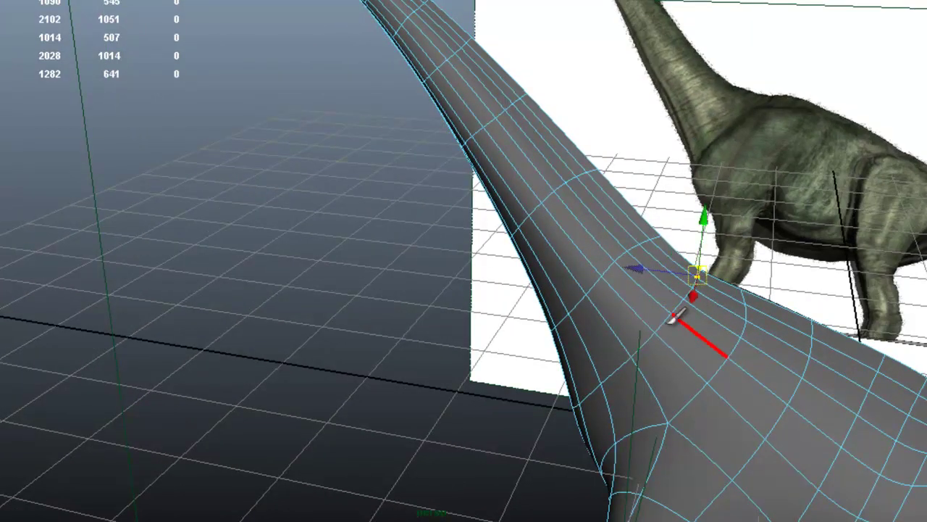
alt+drag(659, 334, 719, 284)
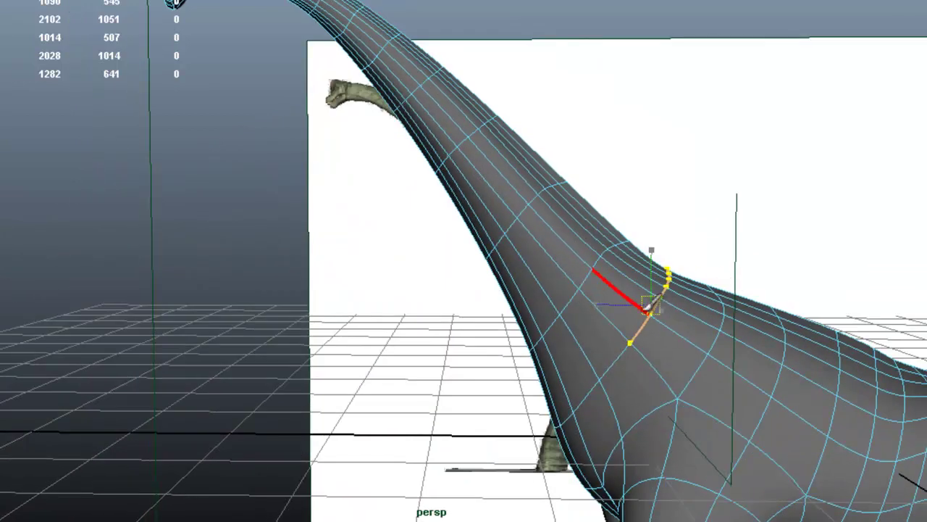
mouse_move(655, 307)
alt+mouse_down()
mouse_move(605, 266)
mouse_move(647, 254)
mouse_move(600, 254)
mouse_move(608, 249)
alt+mouse_up()
click(658, 245)
shift+double_click(605, 276)
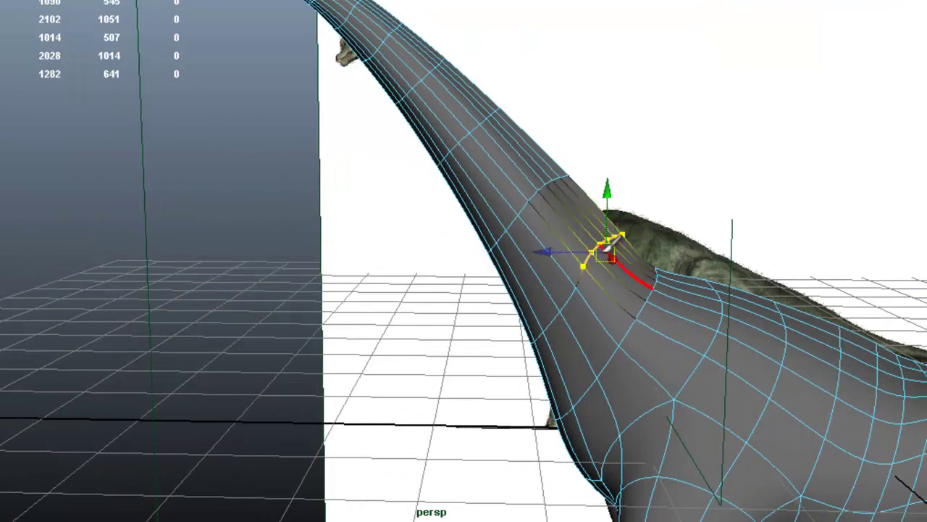
Step: Raise the edges along the spine above the front legs to form a shoulder hump
alt+drag(676, 314, 547, 147)
click(549, 147)
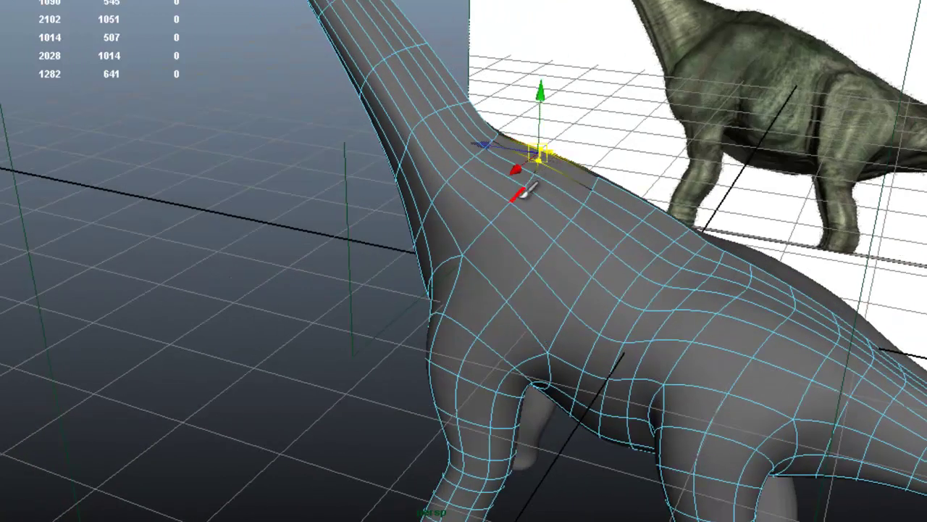
alt+drag(532, 187, 596, 174)
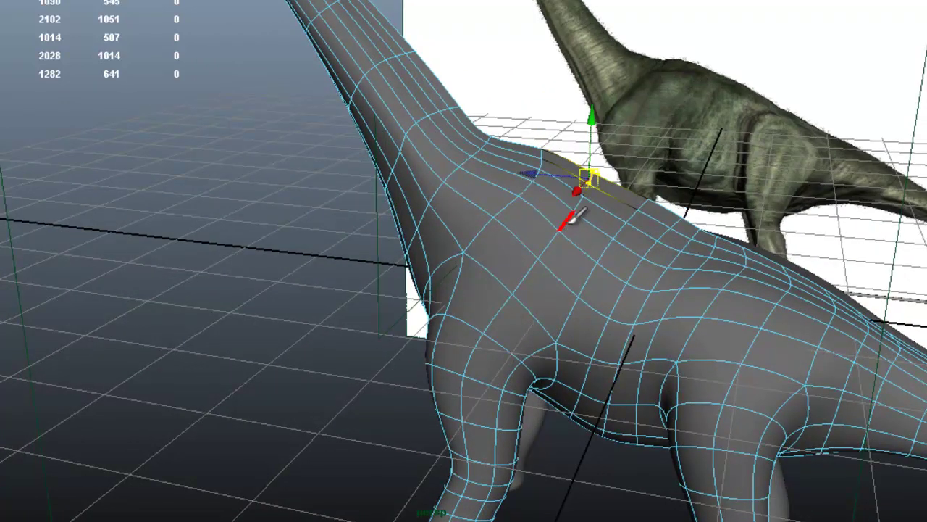
alt+drag(575, 211, 605, 187)
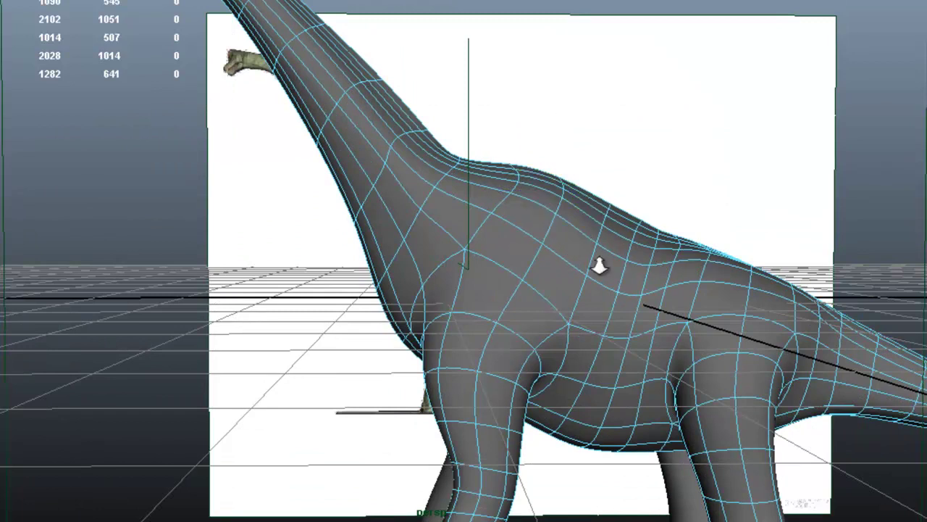
Step: Raise the edges along the spine above the hind legs to give the hips a rounded bulge before the tail
alt+right_drag(699, 265, 507, 226)
alt+middle_drag(507, 226, 485, 222)
alt+drag(484, 221, 574, 250)
alt+right_drag(570, 231, 591, 216)
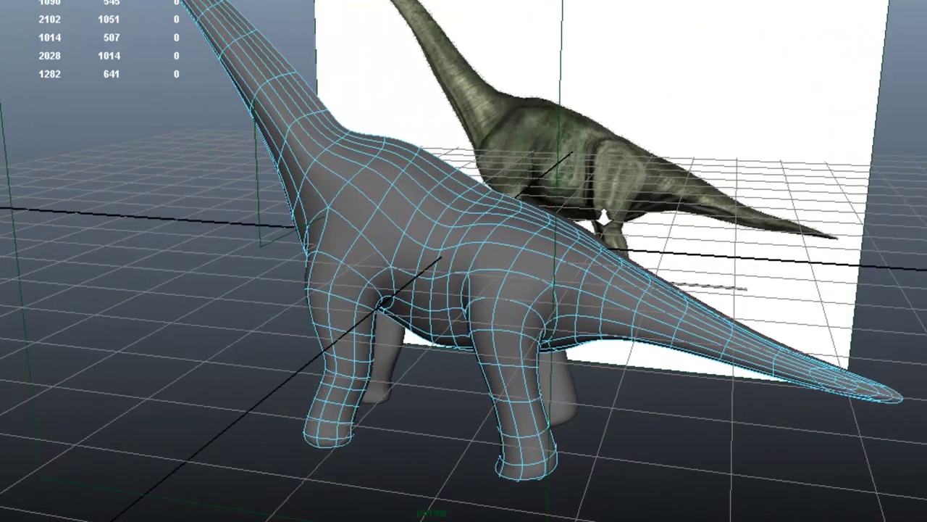
scroll(588, 205, up, 3)
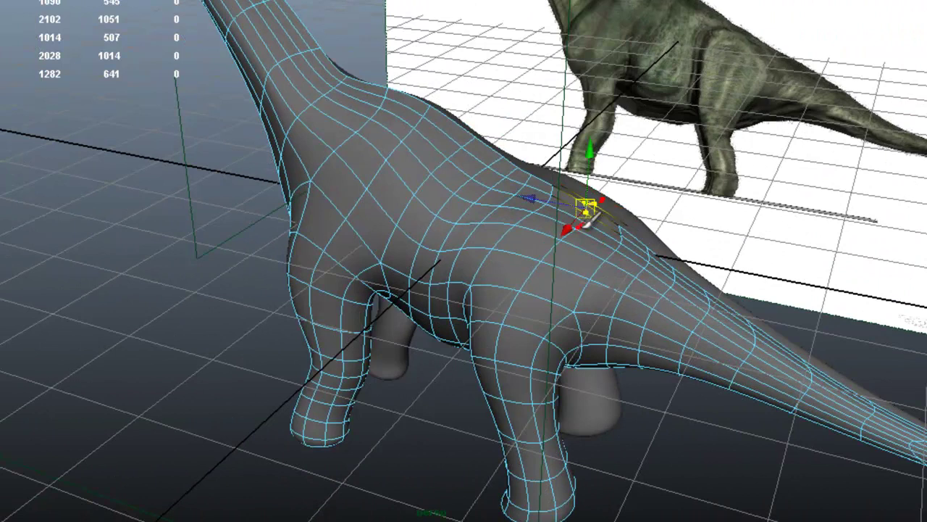
alt+drag(586, 210, 702, 249)
scroll(661, 245, up, 2)
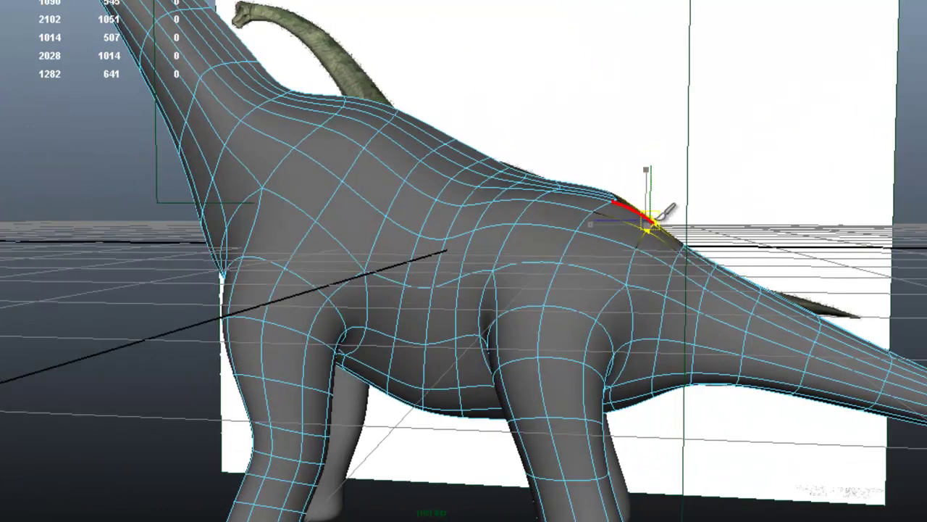
alt+drag(596, 193, 603, 234)
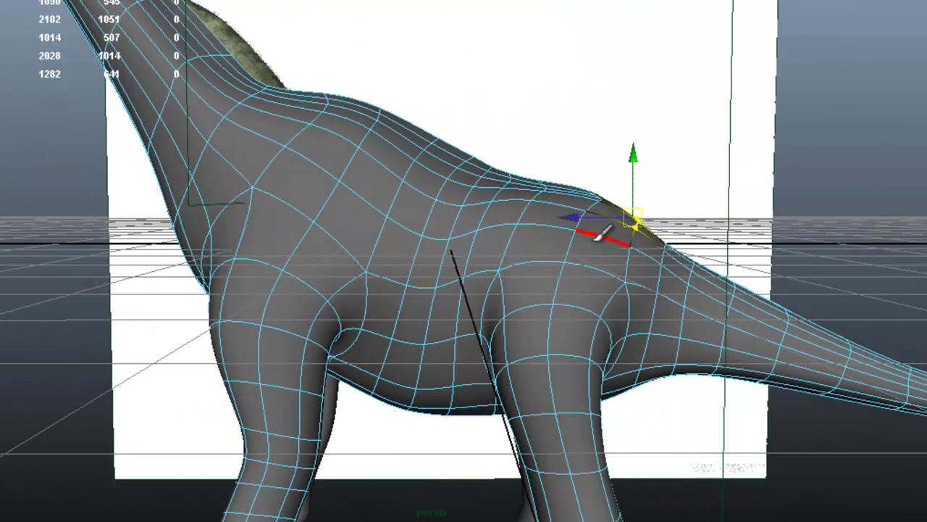
Step: Review the whole dinosaur's silhouette, head and neck against the reference image from several angles
scroll(466, 200, down, 5)
alt+drag(466, 201, 397, 210)
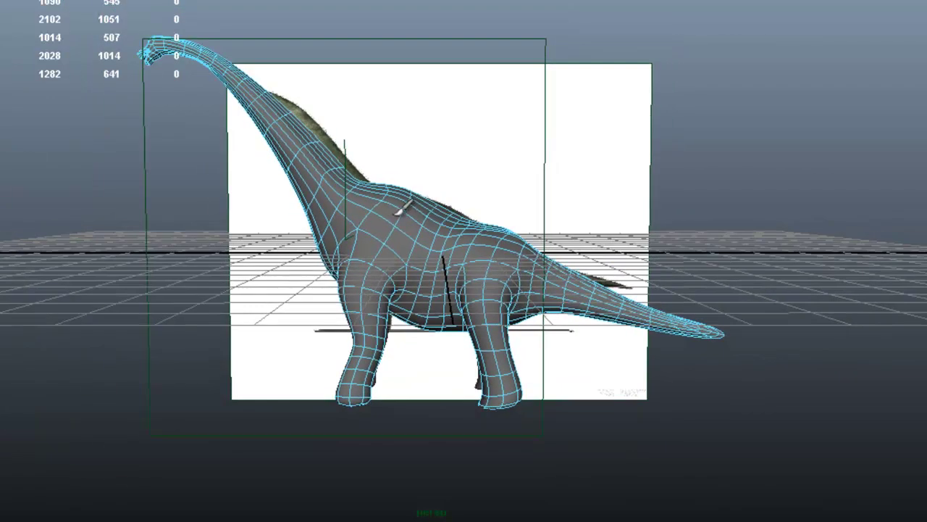
alt+drag(444, 176, 383, 171)
alt+drag(485, 266, 358, 230)
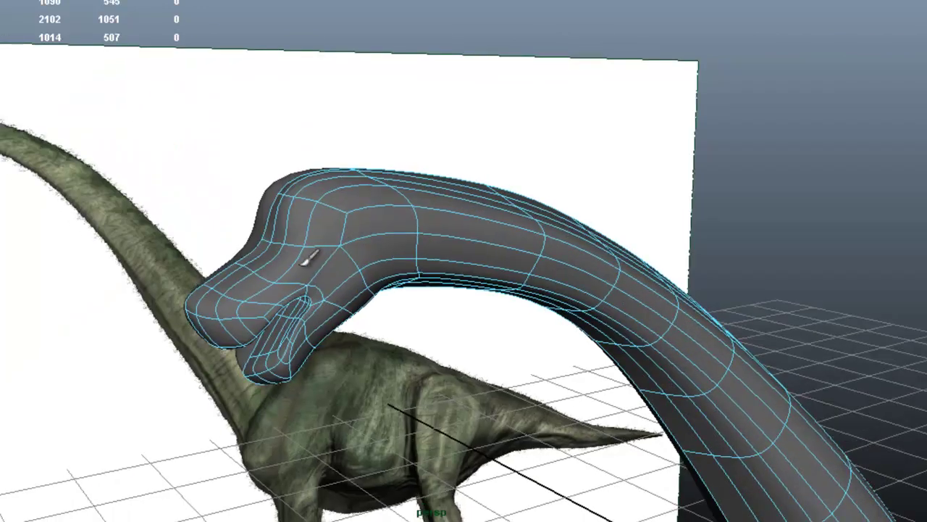
alt+drag(436, 259, 360, 249)
scroll(518, 273, down, 8)
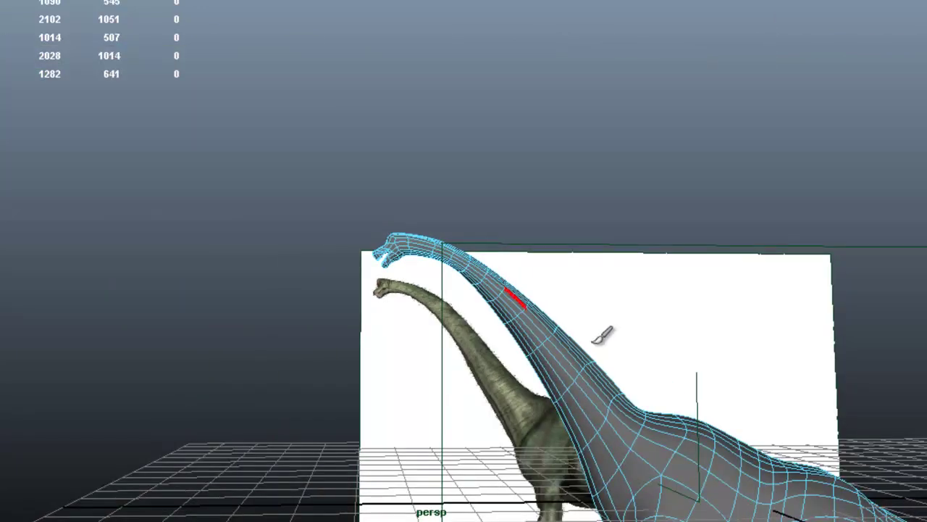
scroll(587, 323, up, 2)
alt+middle_drag(587, 323, 435, 245)
alt+right_drag(429, 250, 325, 258)
alt+drag(450, 275, 447, 299)
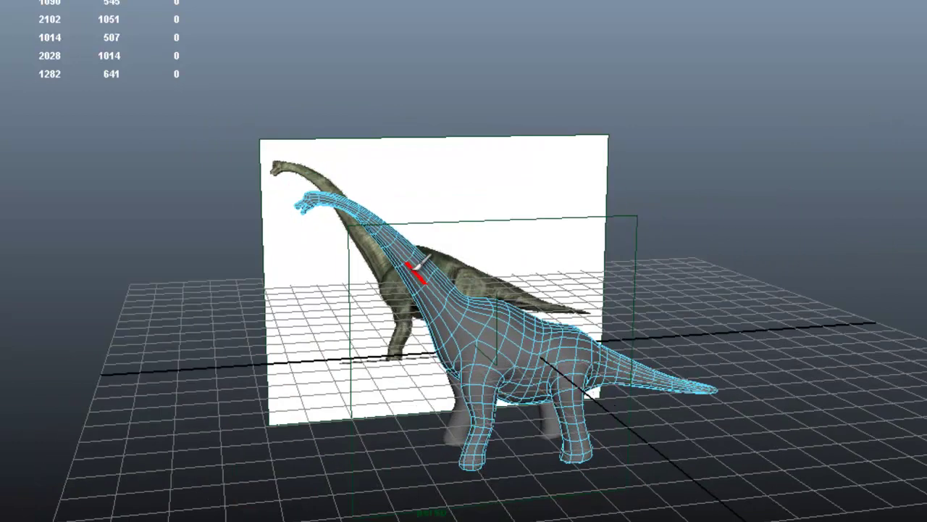